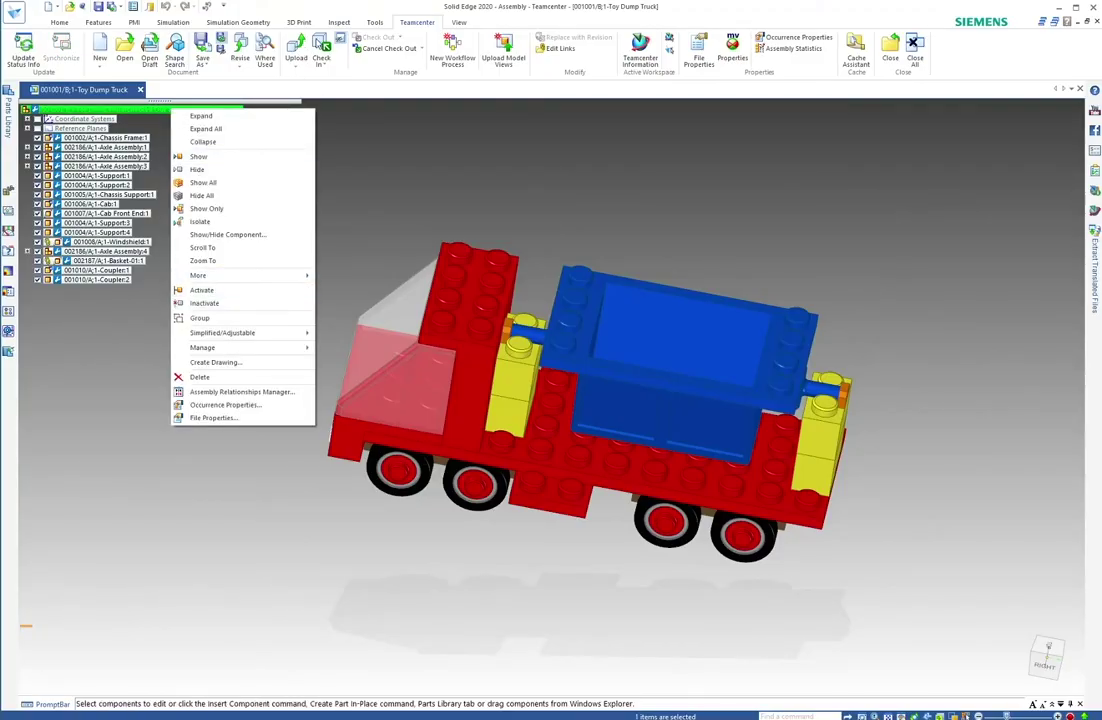
Step: Dismiss the component menu, close the read-only Toy Dump Truck assembly, and show the Open page
{"action": "left_click", "coordinate": [275, 38]}
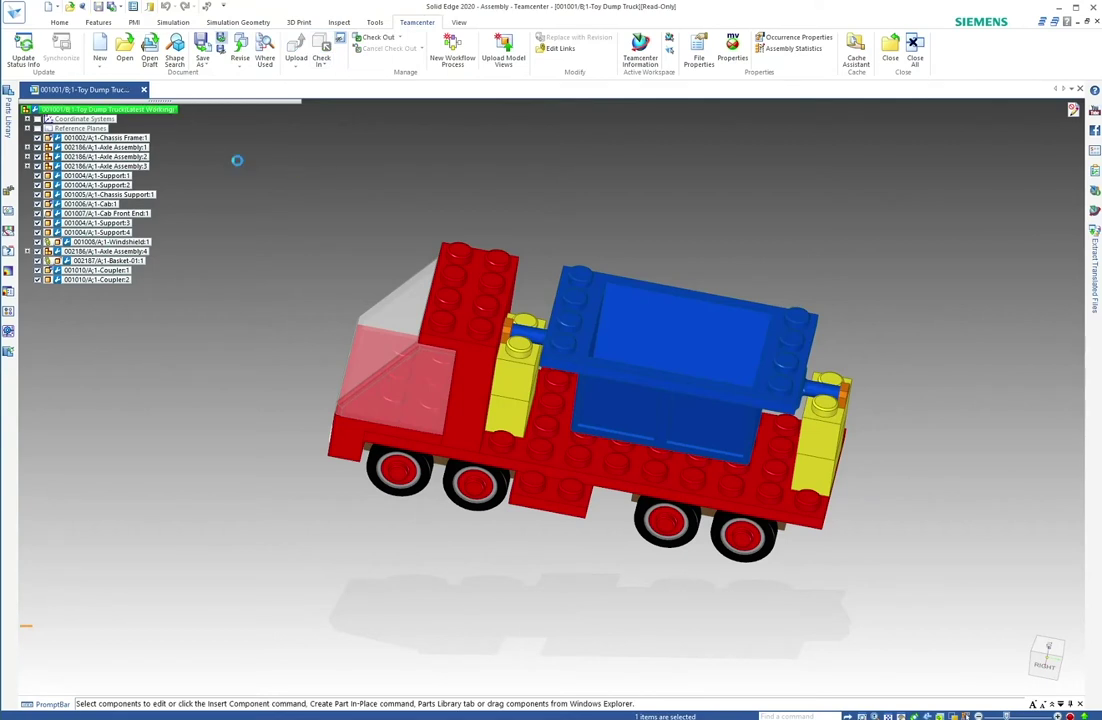
{"action": "left_click", "coordinate": [144, 90]}
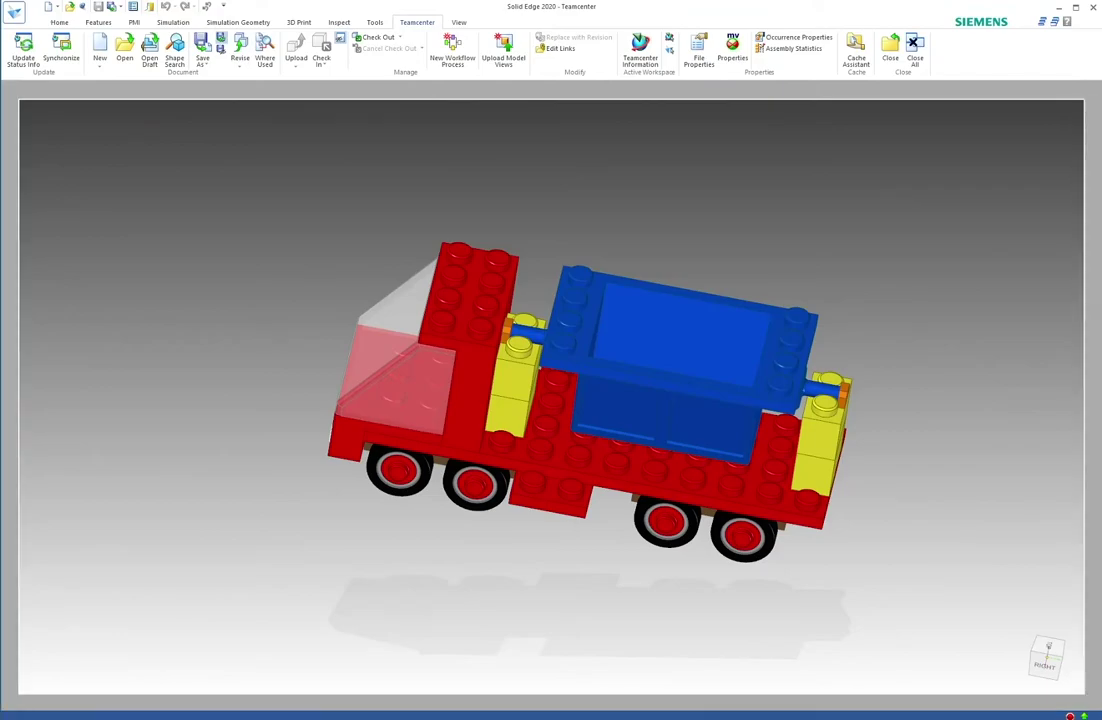
{"action": "left_click", "coordinate": [14, 12]}
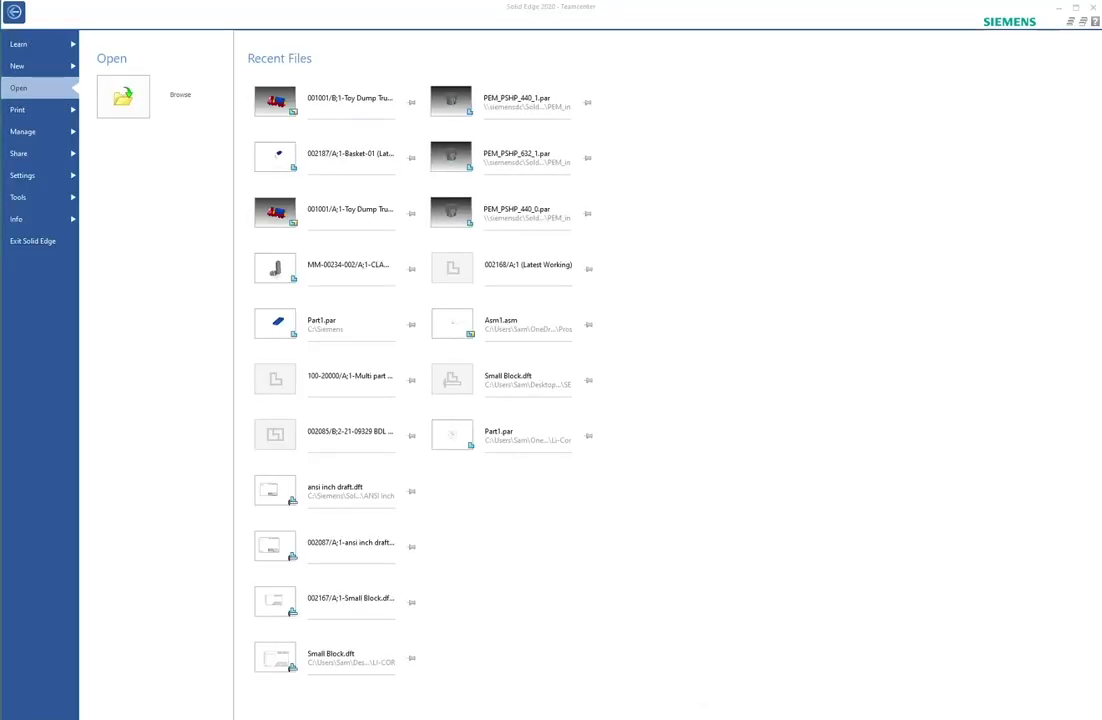
Step: Bring up the PDM Client Application Launcher, move it to the upper left, and start Structure Editor
{"action": "left_click", "coordinate": [123, 97]}
{"action": "left_click_drag", "start_coordinate": [603, 86], "coordinate": [393, 125]}
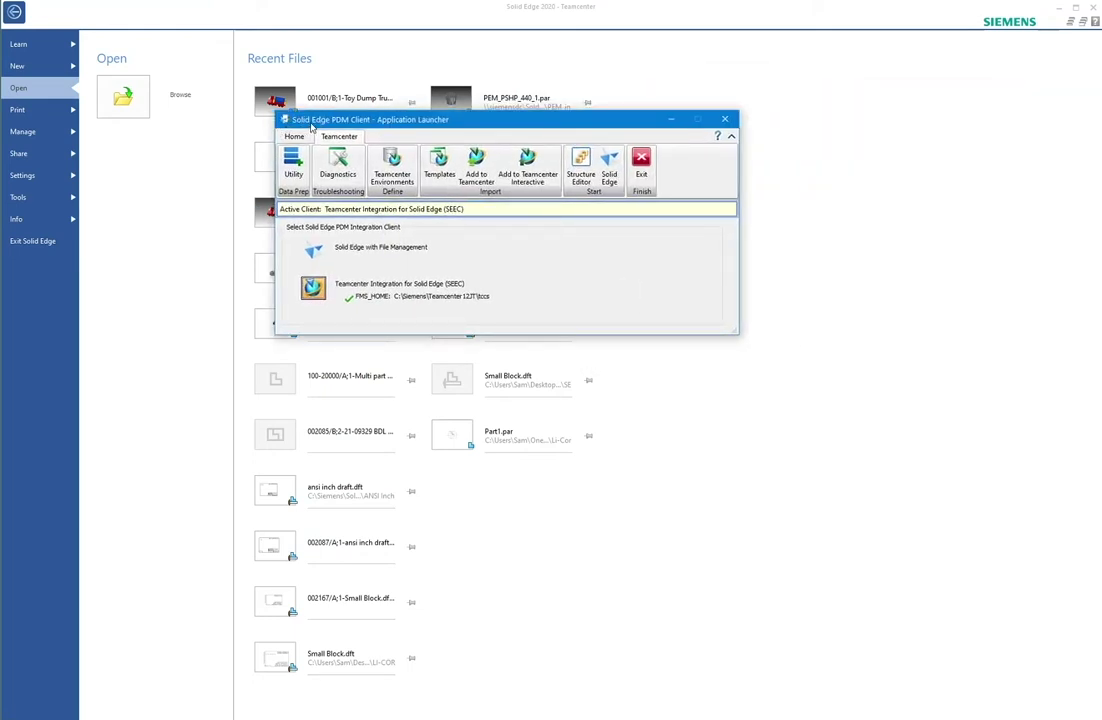
{"action": "left_click_drag", "start_coordinate": [324, 124], "coordinate": [262, 88]}
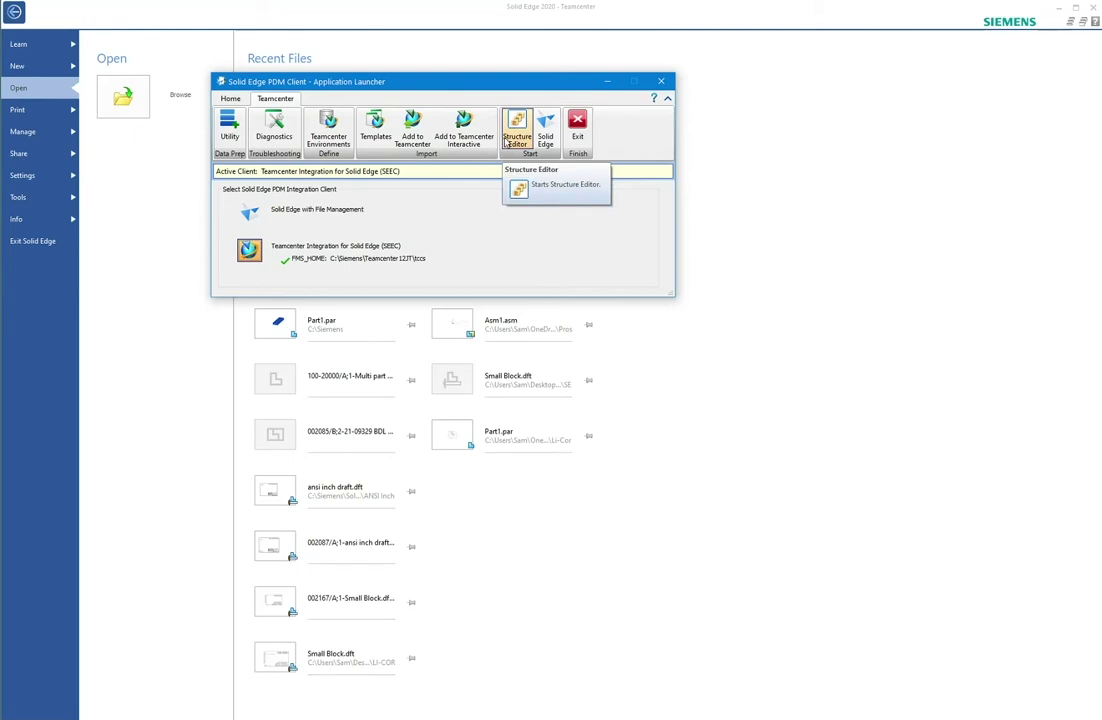
{"action": "left_click", "coordinate": [516, 135]}
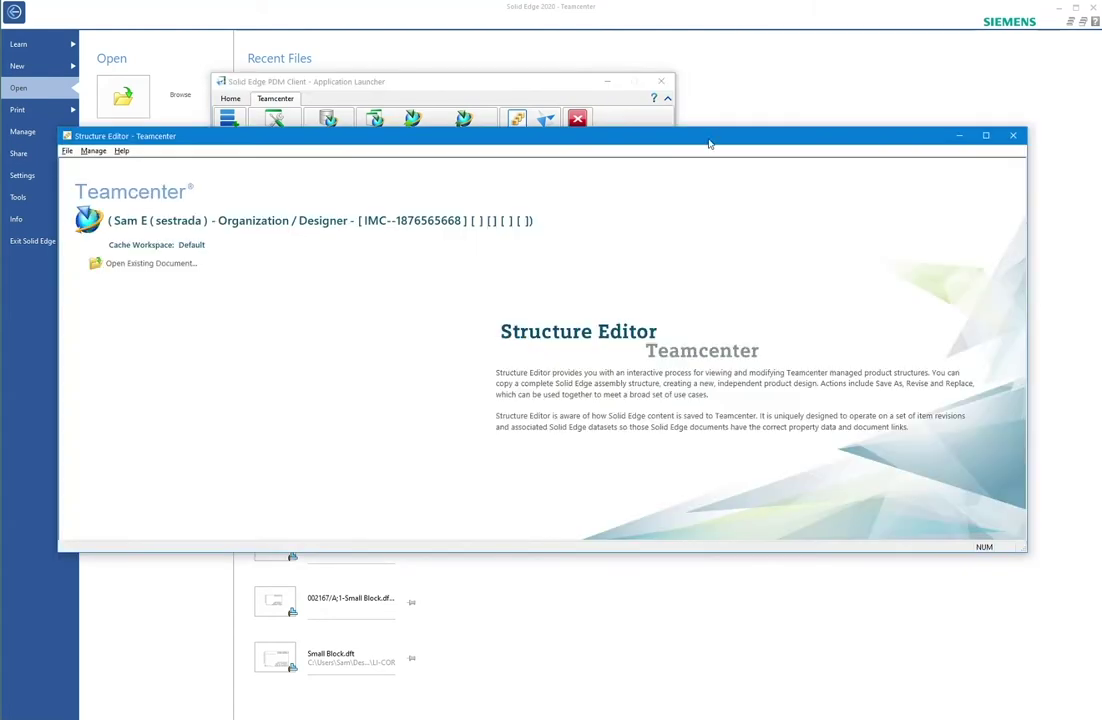
Step: Maximize Structure Editor to fill the screen and choose Open Existing Document
{"action": "left_click_drag", "start_coordinate": [709, 136], "coordinate": [654, 10]}
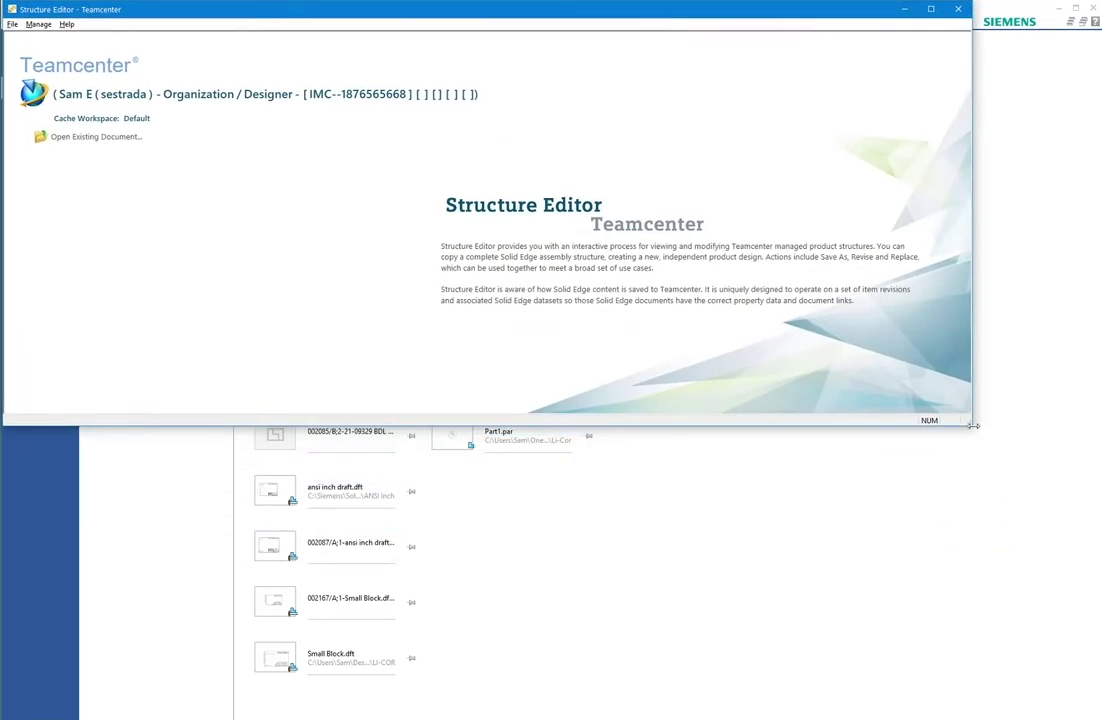
{"action": "left_click_drag", "start_coordinate": [972, 425], "coordinate": [1101, 719]}
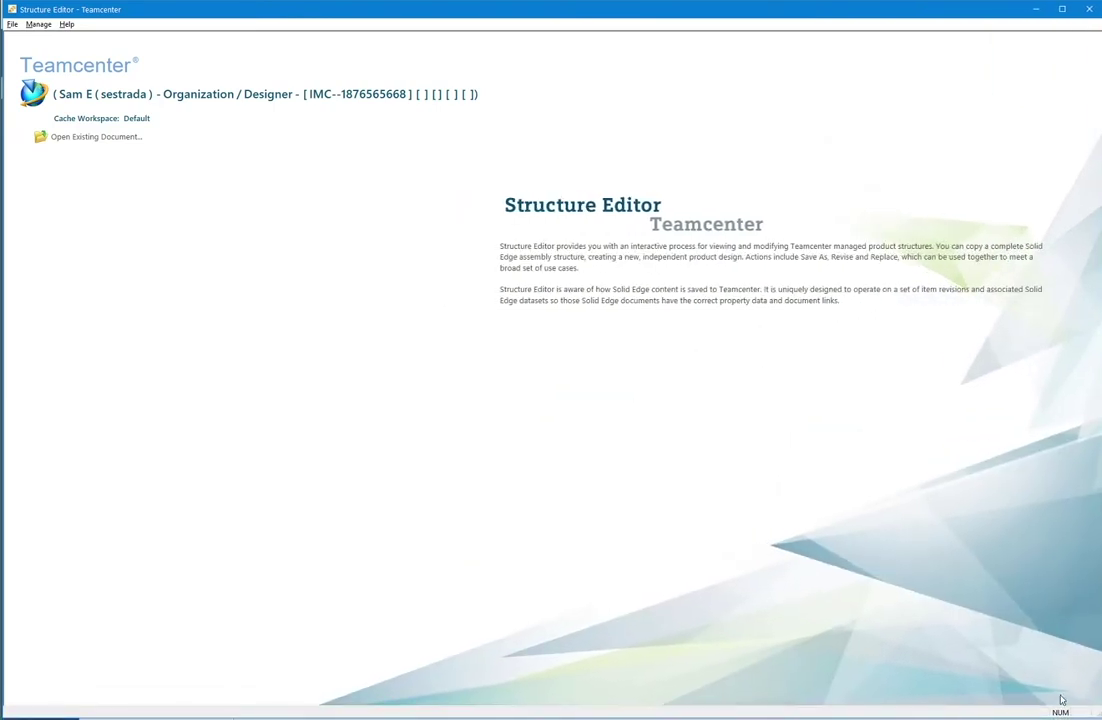
{"action": "left_click", "coordinate": [104, 140]}
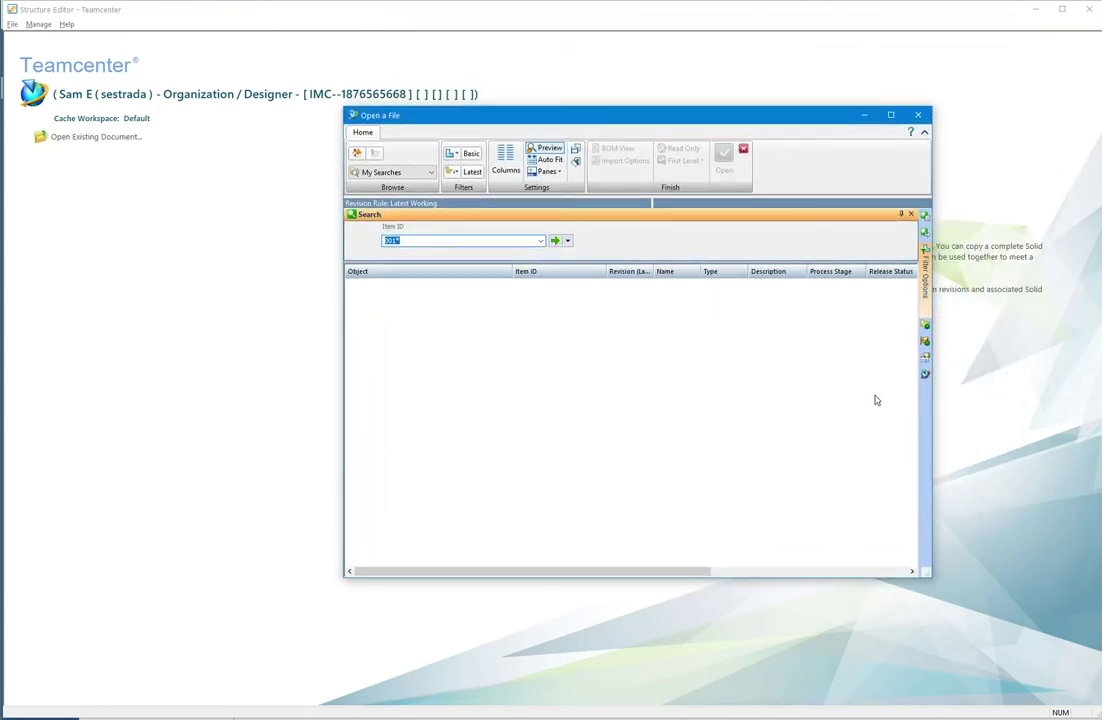
Step: Search Item ID 001* and open the 001001/B Dump Truck Assembly
{"action": "left_click", "coordinate": [925, 383]}
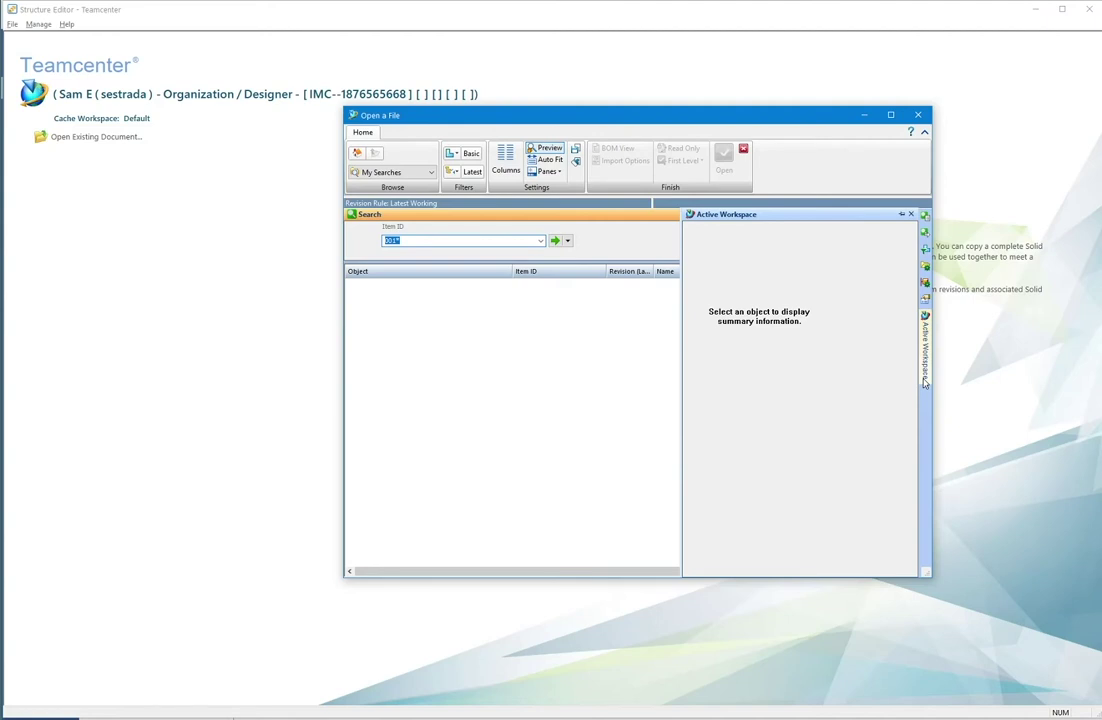
{"action": "left_click", "coordinate": [555, 241]}
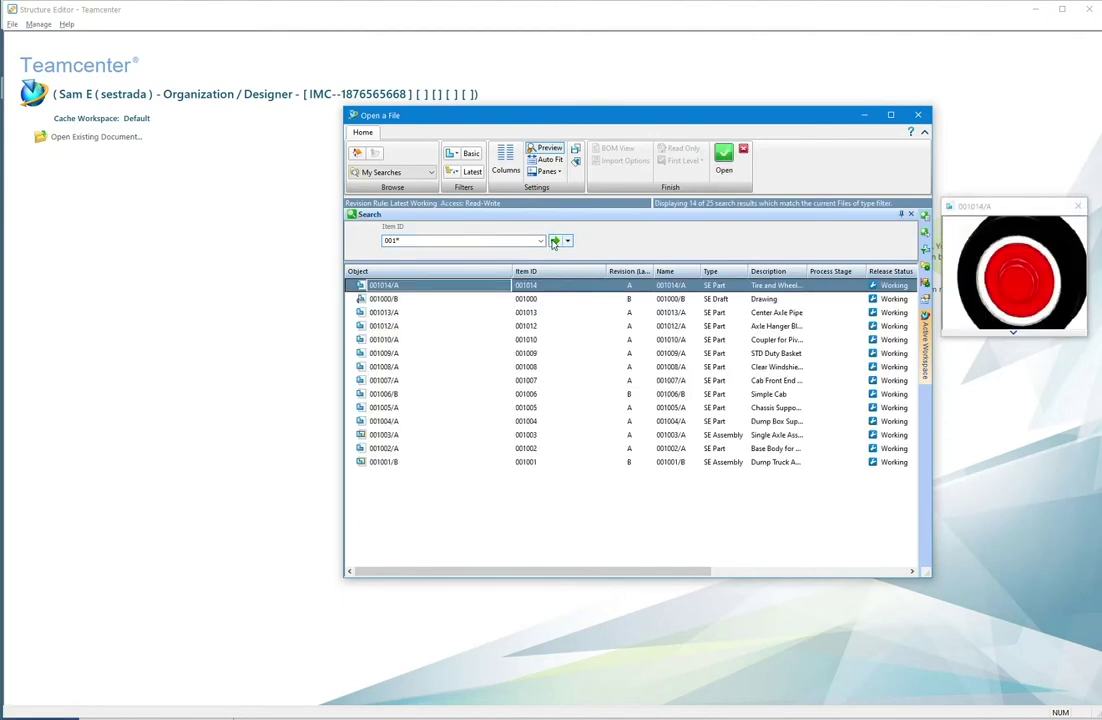
{"action": "left_click", "coordinate": [371, 464]}
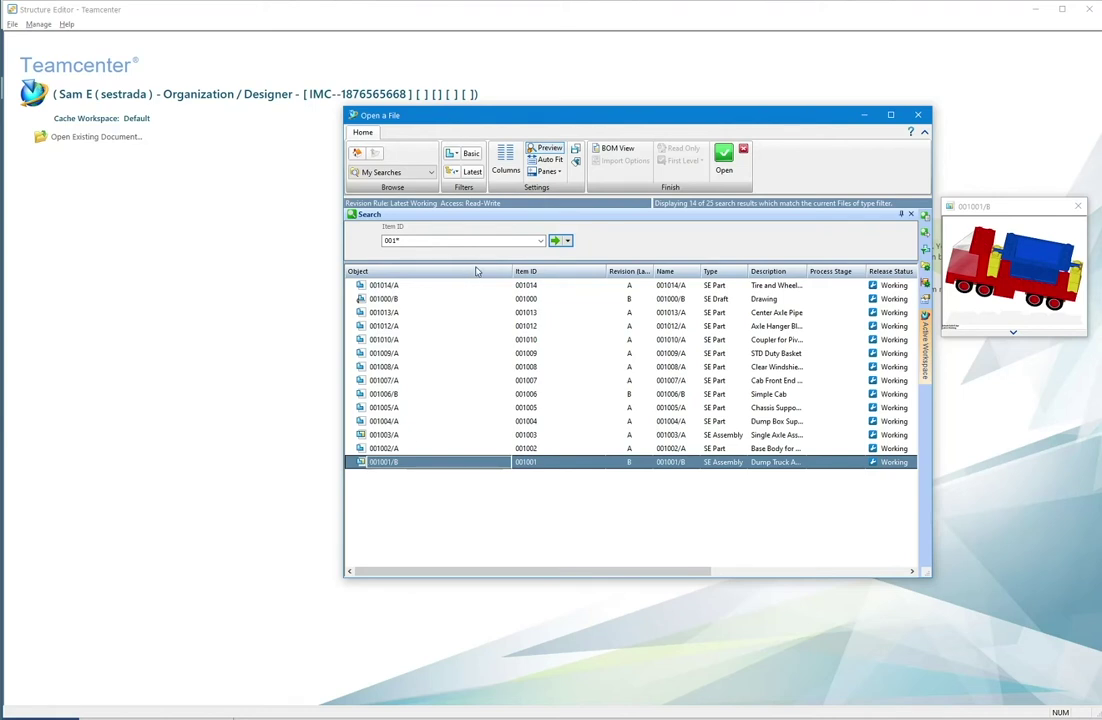
{"action": "left_click", "coordinate": [555, 241]}
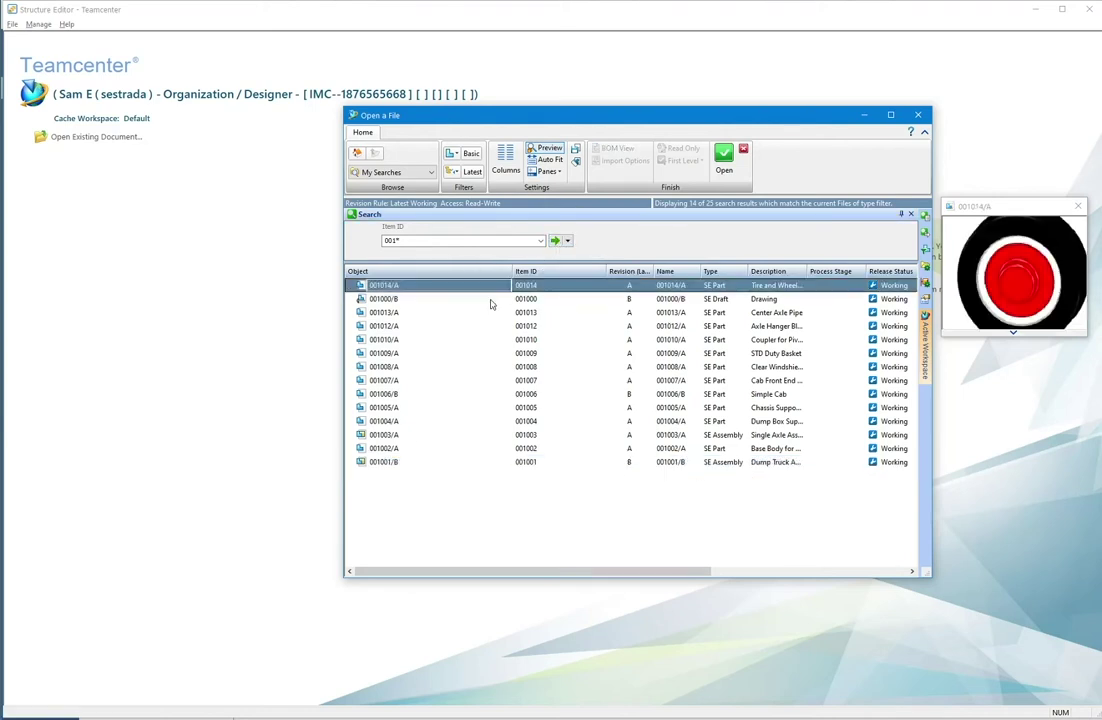
{"action": "left_click", "coordinate": [394, 463]}
{"action": "left_click", "coordinate": [723, 158]}
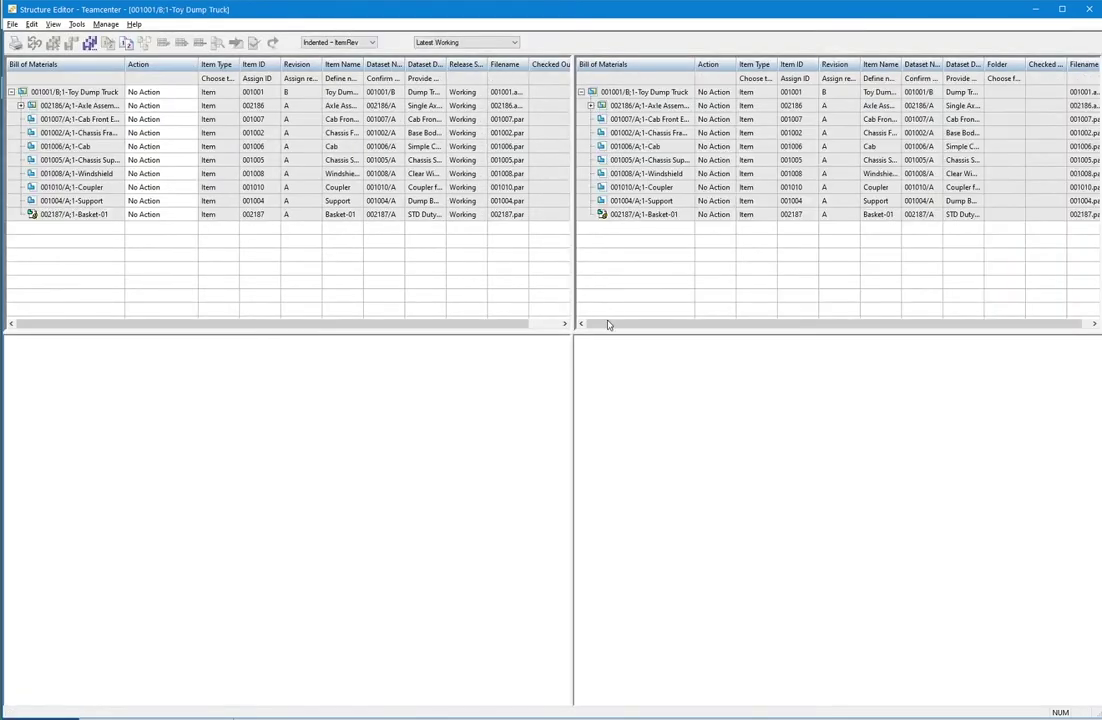
Step: Align the bill of materials pane splitters and select Basket-01 002187/A to load its preview
{"action": "left_click_drag", "start_coordinate": [573, 293], "coordinate": [539, 288]}
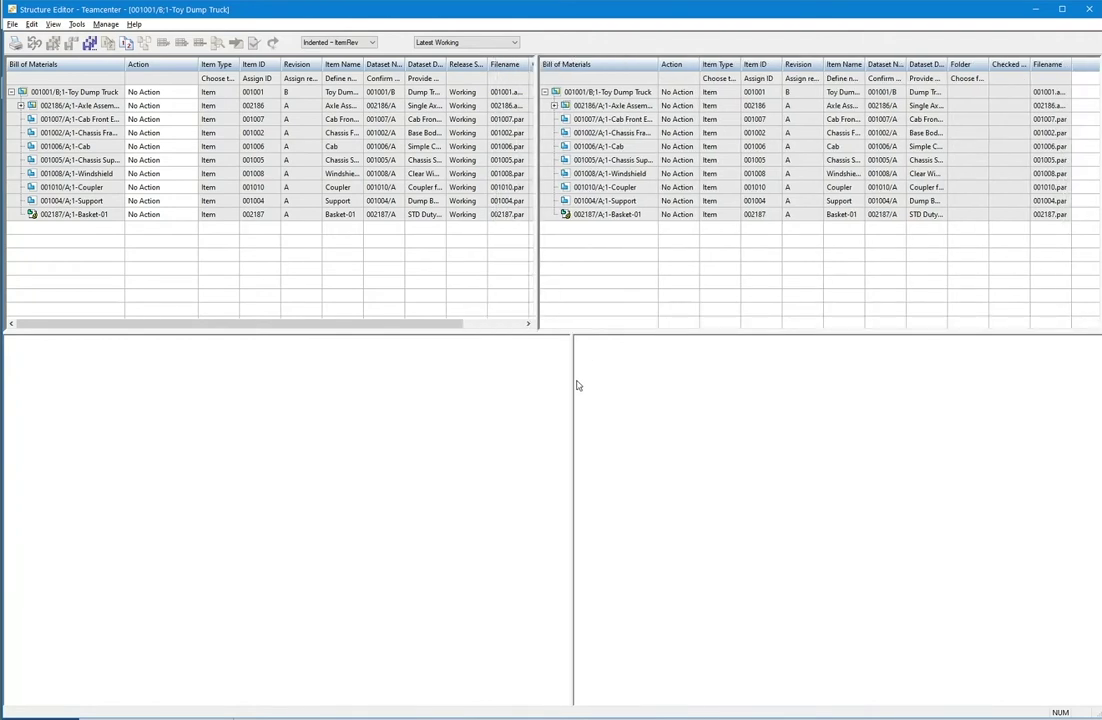
{"action": "left_click_drag", "start_coordinate": [573, 381], "coordinate": [537, 381]}
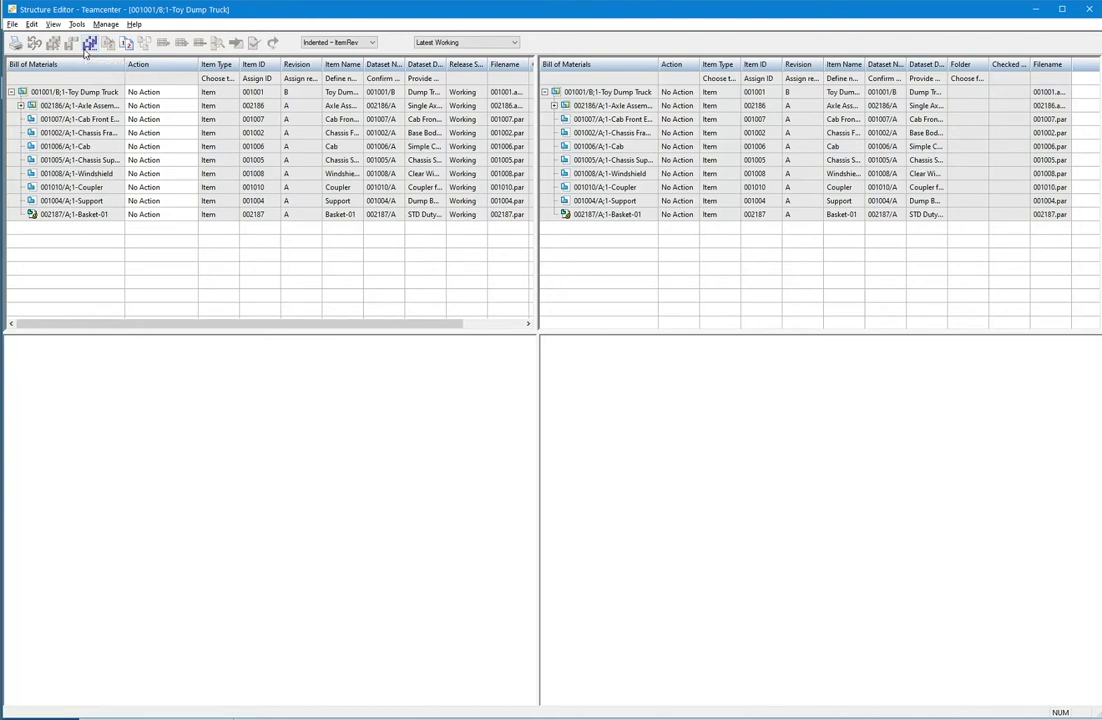
{"action": "left_click", "coordinate": [59, 216]}
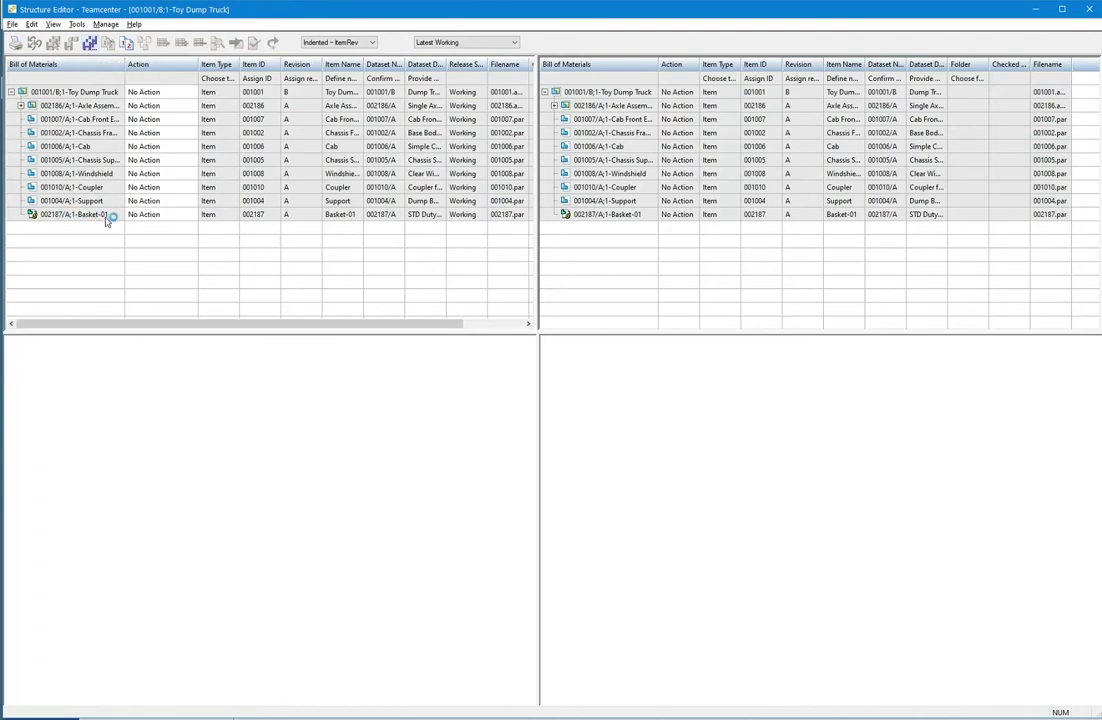
{"action": "left_click", "coordinate": [155, 215]}
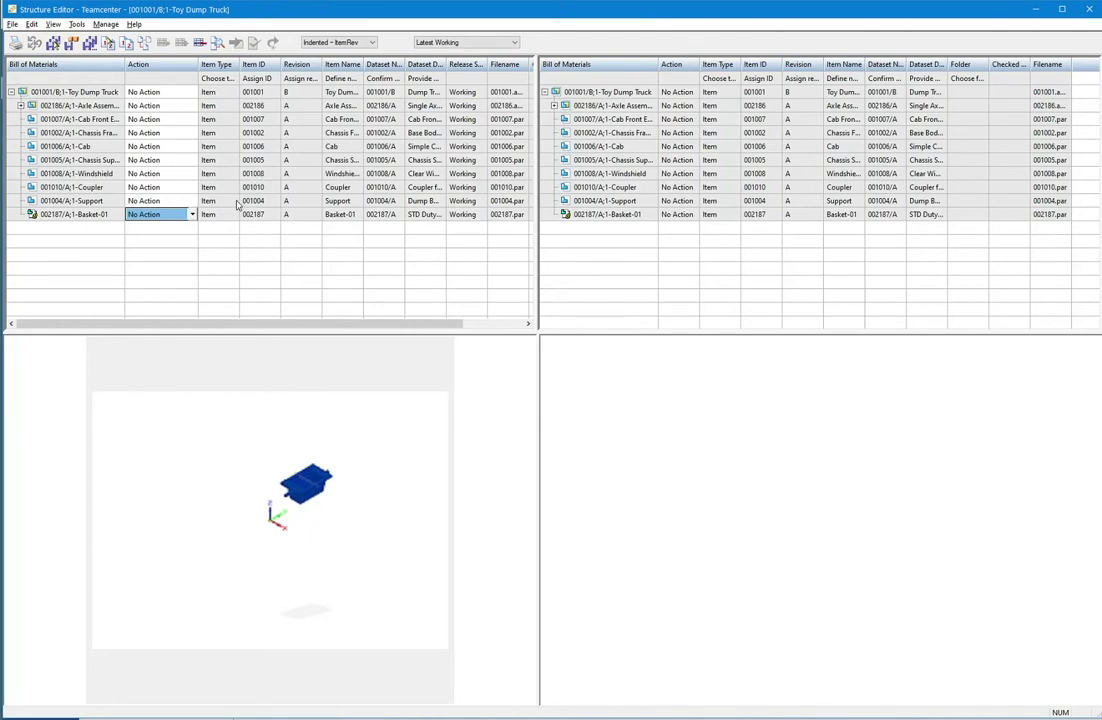
{"action": "left_click", "coordinate": [193, 215]}
Step: Set Basket-01's action to Save As, copying all linked documents, and widen the Bill of Materials column
{"action": "left_click", "coordinate": [194, 215]}
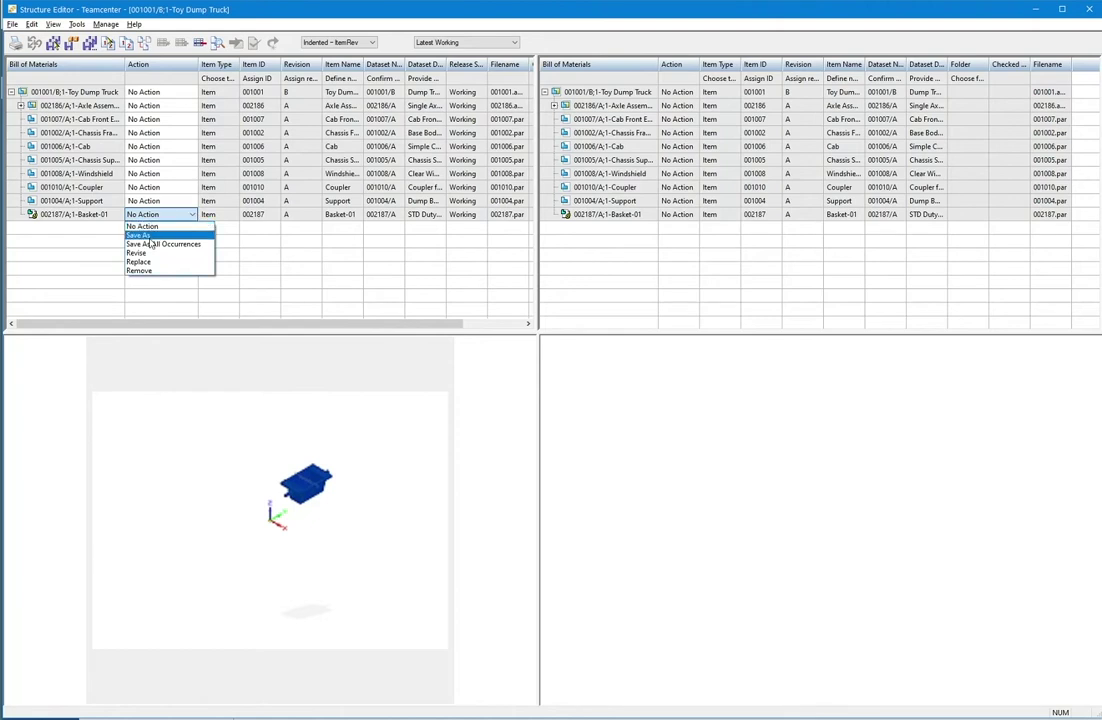
{"action": "left_click", "coordinate": [151, 235]}
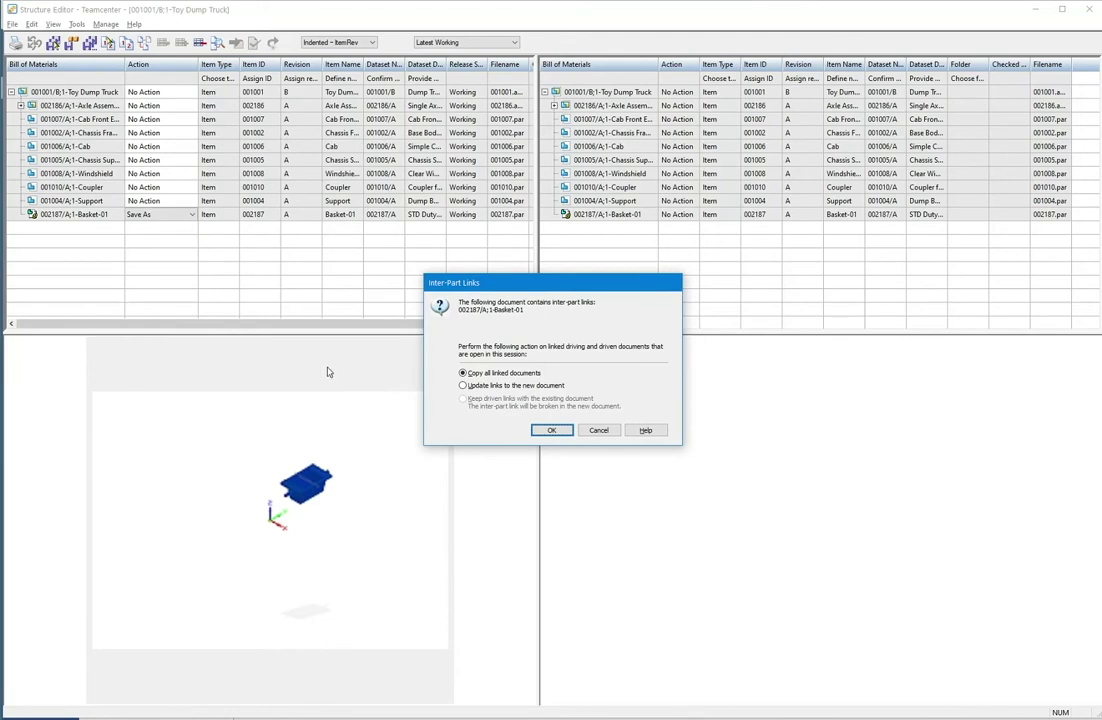
{"action": "left_click", "coordinate": [550, 432]}
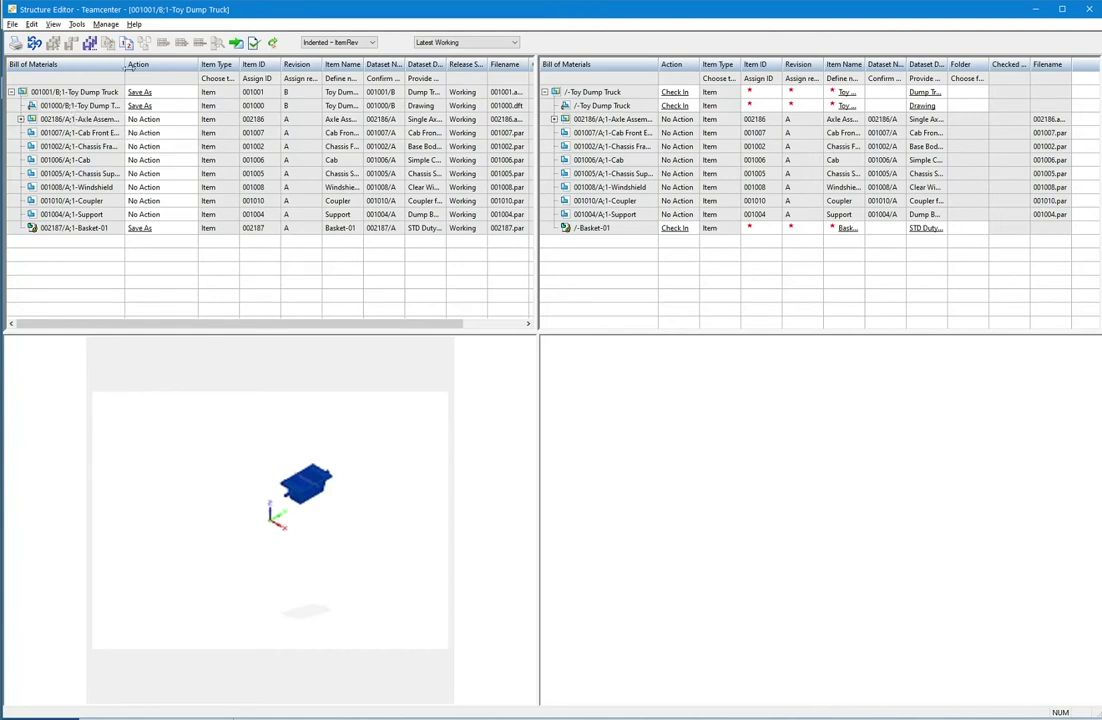
{"action": "left_click_drag", "start_coordinate": [125, 66], "coordinate": [142, 66]}
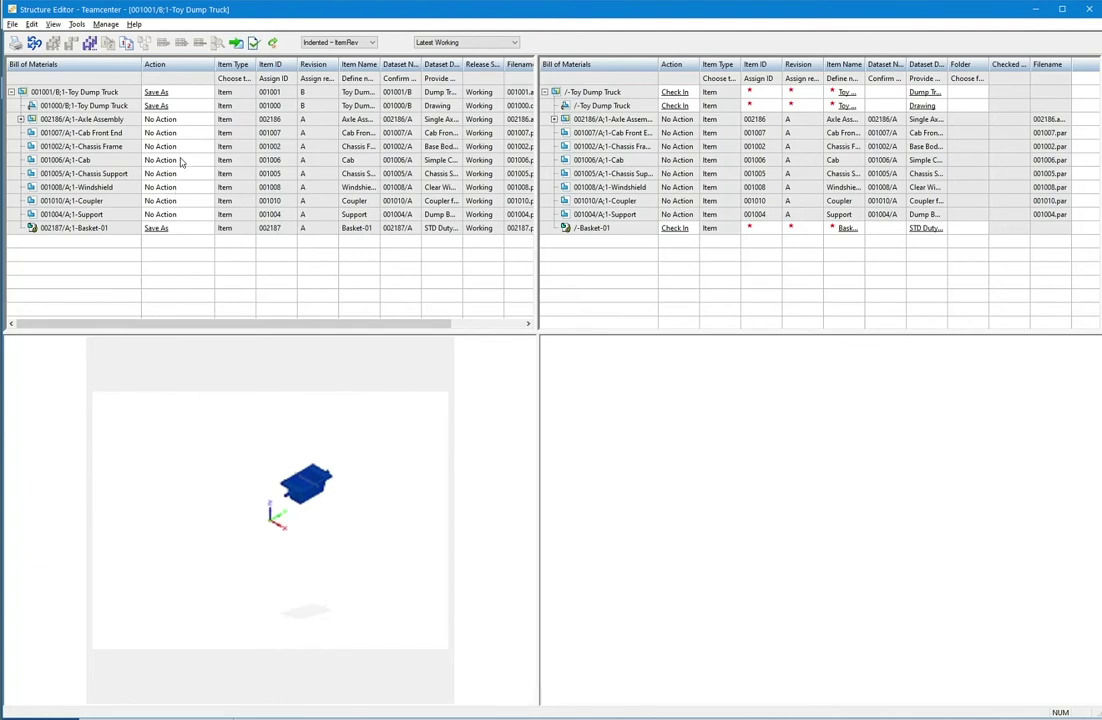
{"action": "left_click", "coordinate": [190, 161]}
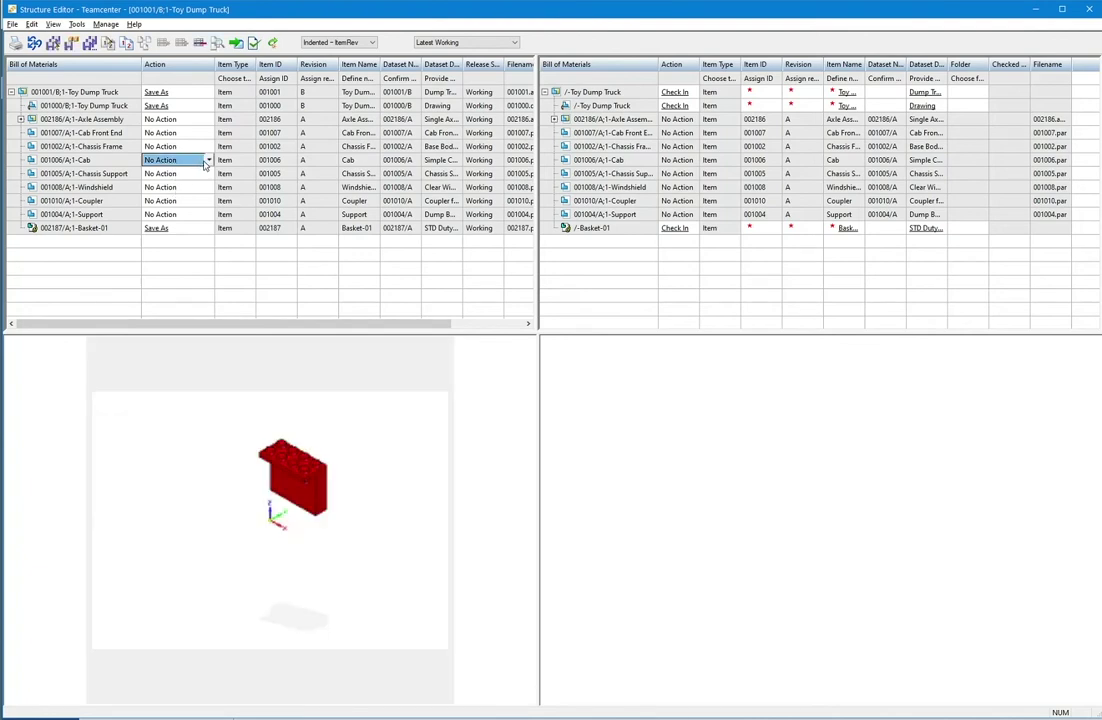
Step: Set the Cab 001006 action to Revise so it becomes revision C
{"action": "left_click", "coordinate": [209, 160]}
{"action": "left_click", "coordinate": [190, 200]}
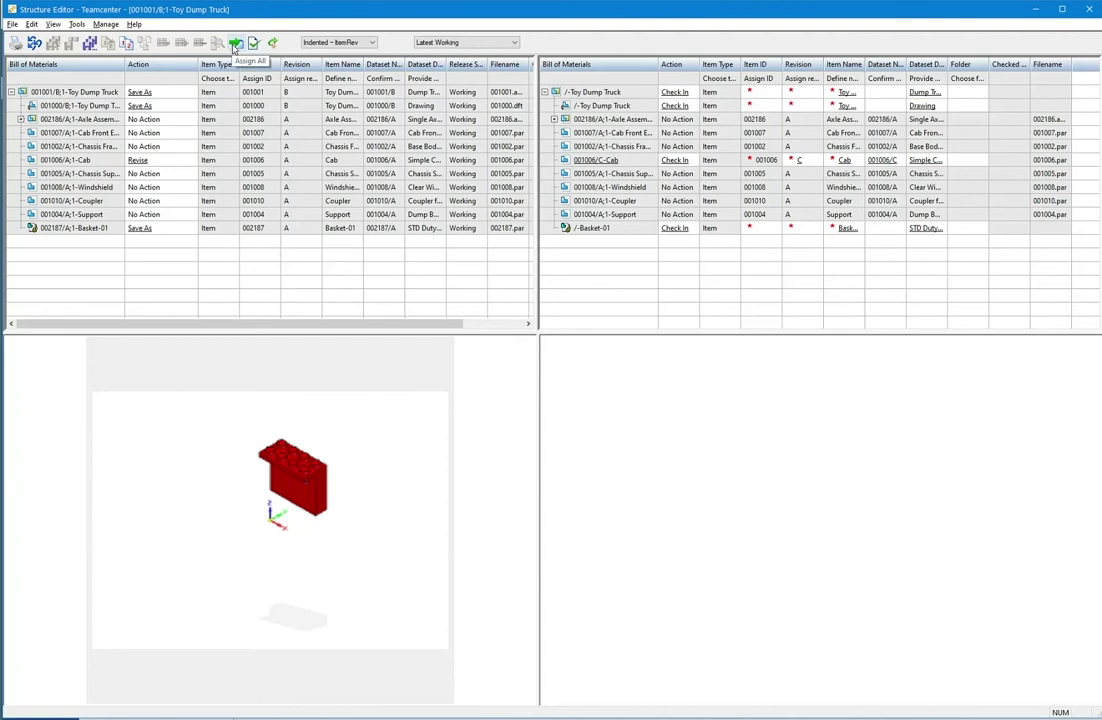
Step: Assign new IDs and perform actions, creating truck 002194/A with Basket-01 002193/A and Cab 001006/C
{"action": "left_click", "coordinate": [234, 44]}
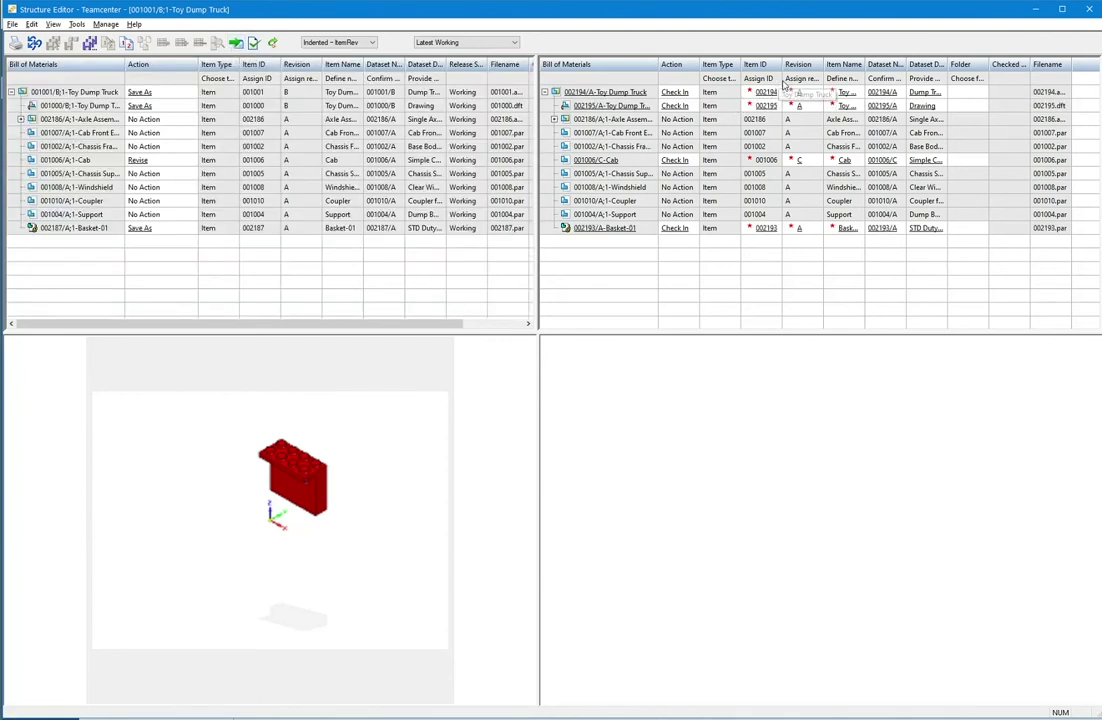
{"action": "left_click_drag", "start_coordinate": [783, 65], "coordinate": [801, 65]}
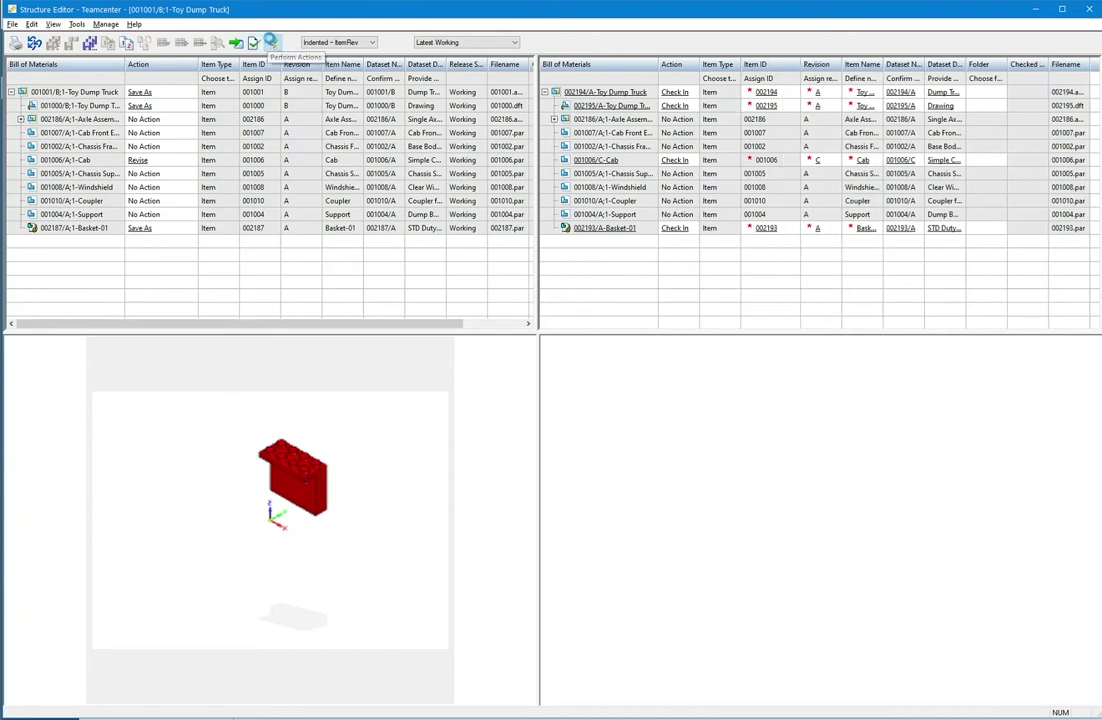
{"action": "left_click", "coordinate": [270, 43]}
{"action": "left_click", "coordinate": [270, 42]}
{"action": "left_click", "coordinate": [271, 42]}
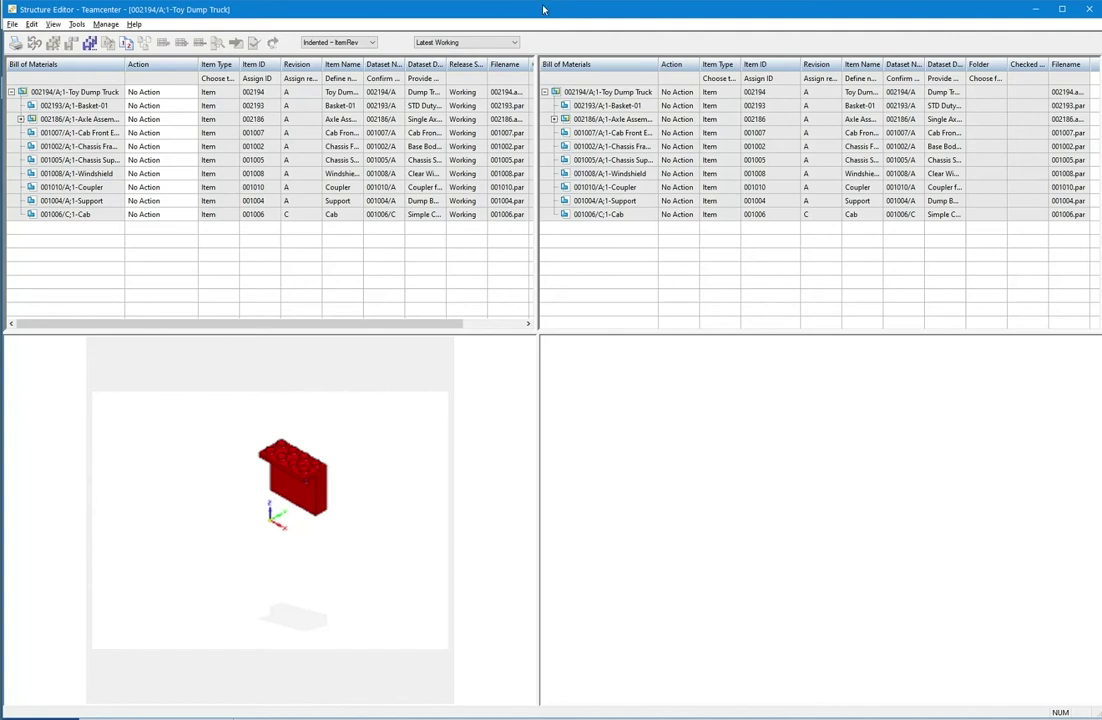
Step: Minimize Structure Editor and the PDM launcher, then browse for a document in Solid Edge
{"action": "left_click", "coordinate": [1039, 14]}
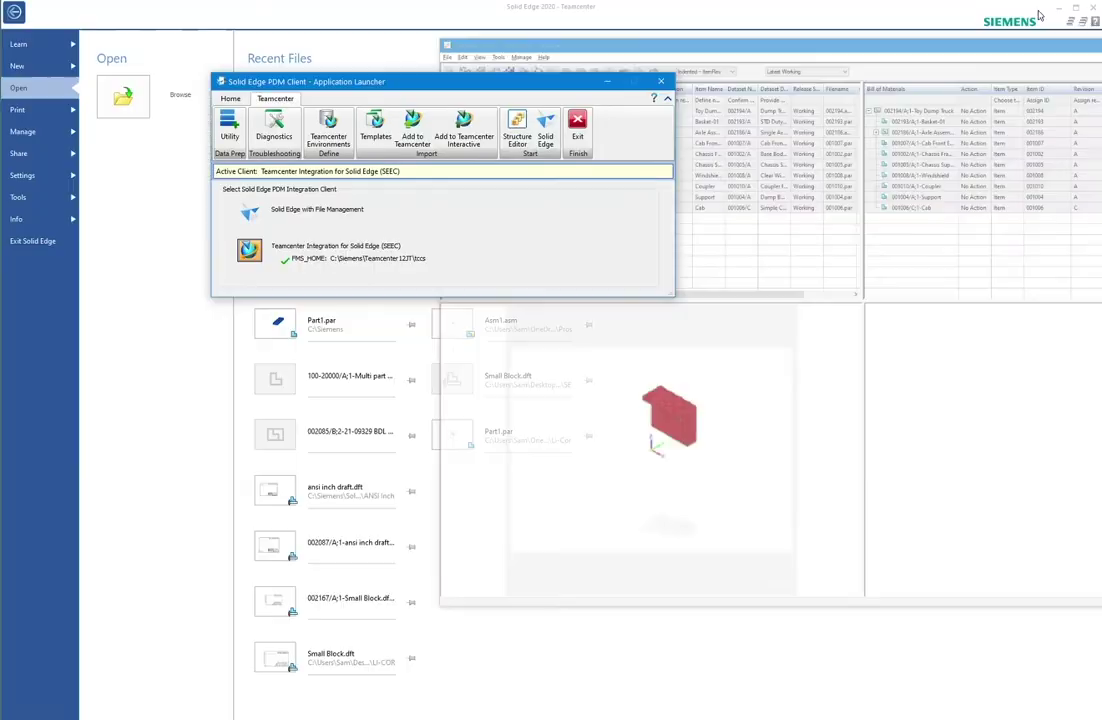
{"action": "left_click", "coordinate": [612, 84]}
{"action": "left_click", "coordinate": [144, 104]}
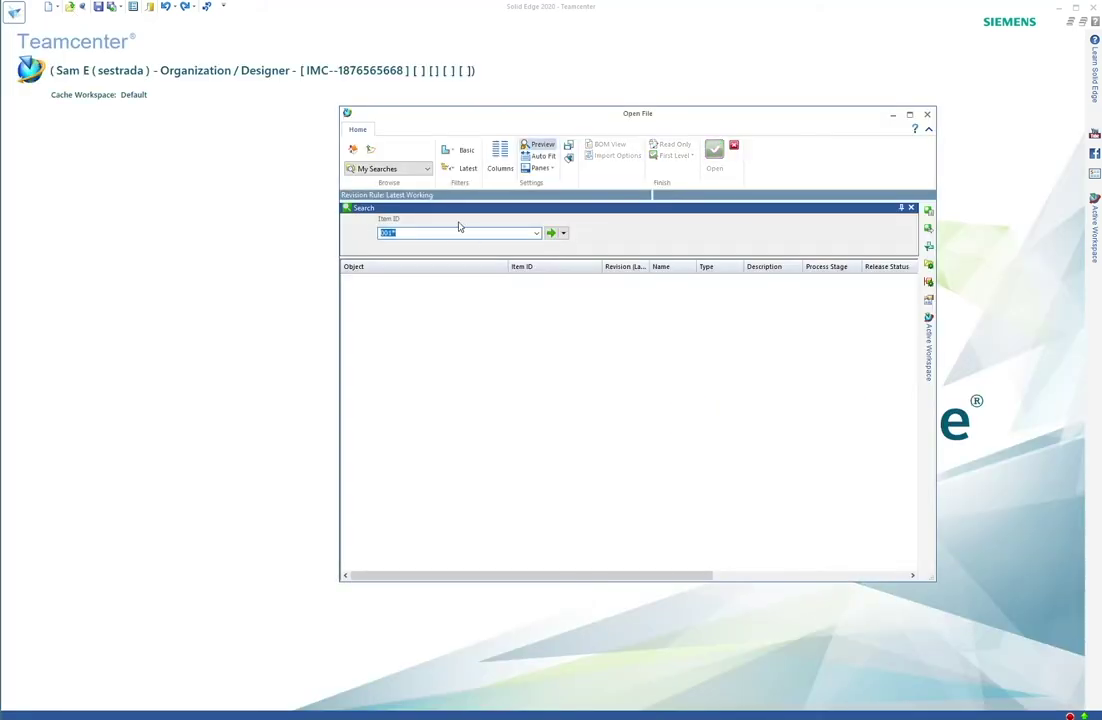
Step: Open the cloned 002194/A Toy Dump Truck assembly from the Home > Newstuff folder
{"action": "left_click", "coordinate": [380, 170]}
{"action": "left_click", "coordinate": [380, 170]}
{"action": "left_click", "coordinate": [353, 152]}
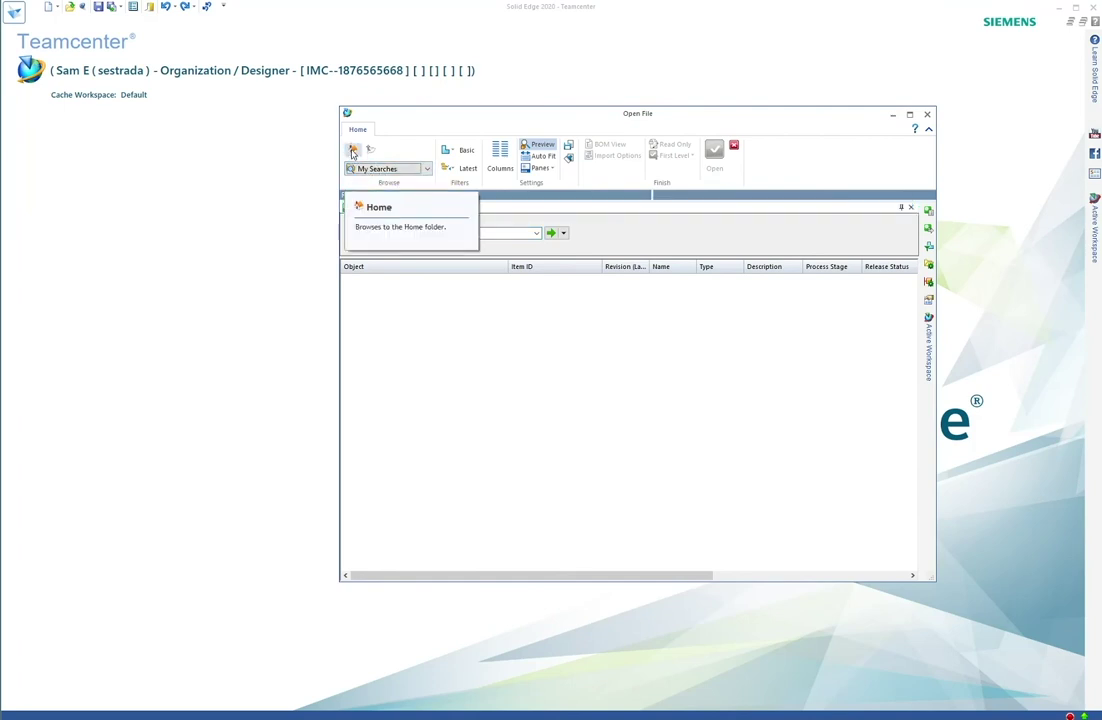
{"action": "left_click", "coordinate": [352, 150]}
{"action": "double_click", "coordinate": [384, 296]}
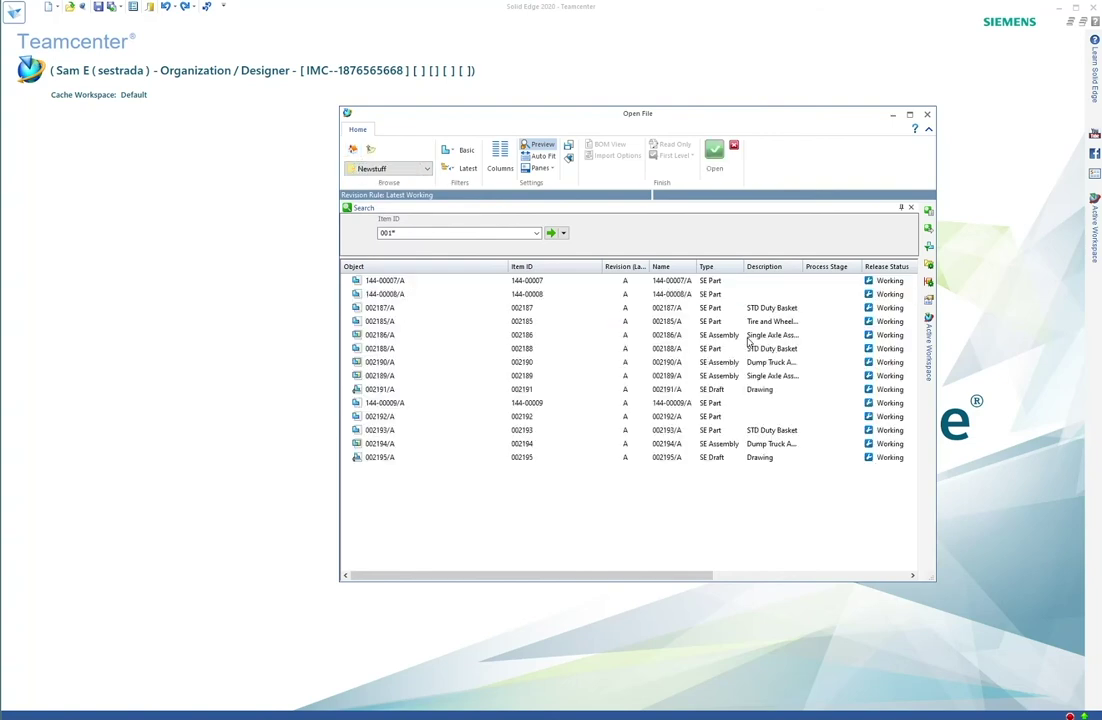
{"action": "left_click", "coordinate": [379, 446]}
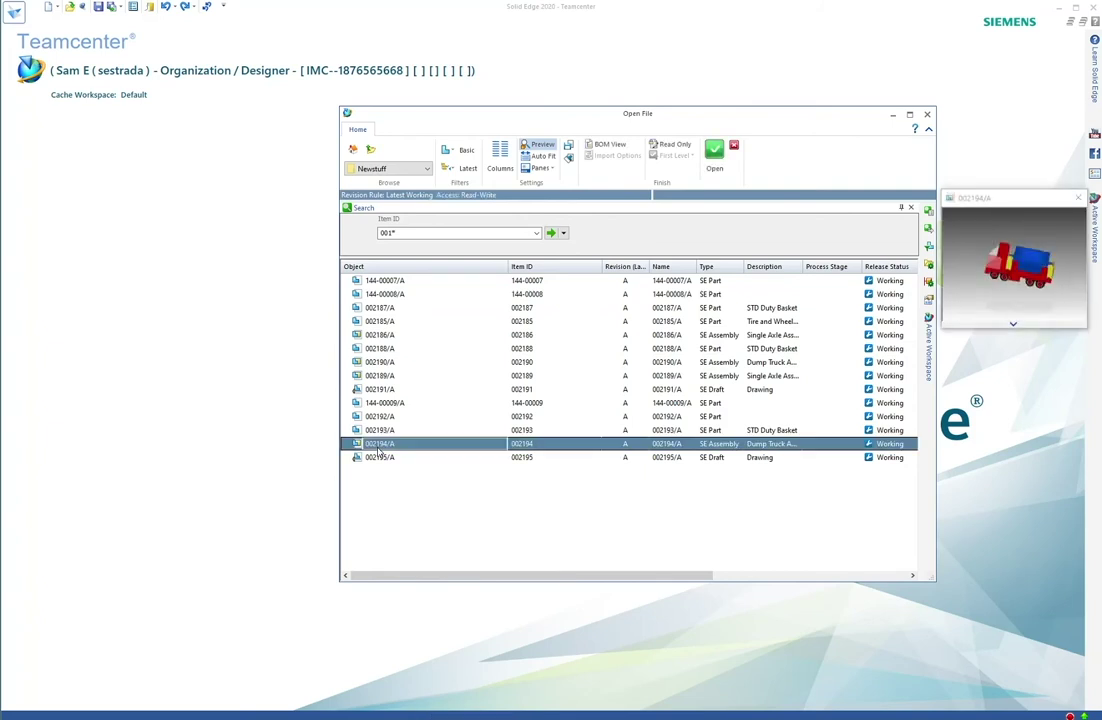
{"action": "left_click", "coordinate": [715, 169]}
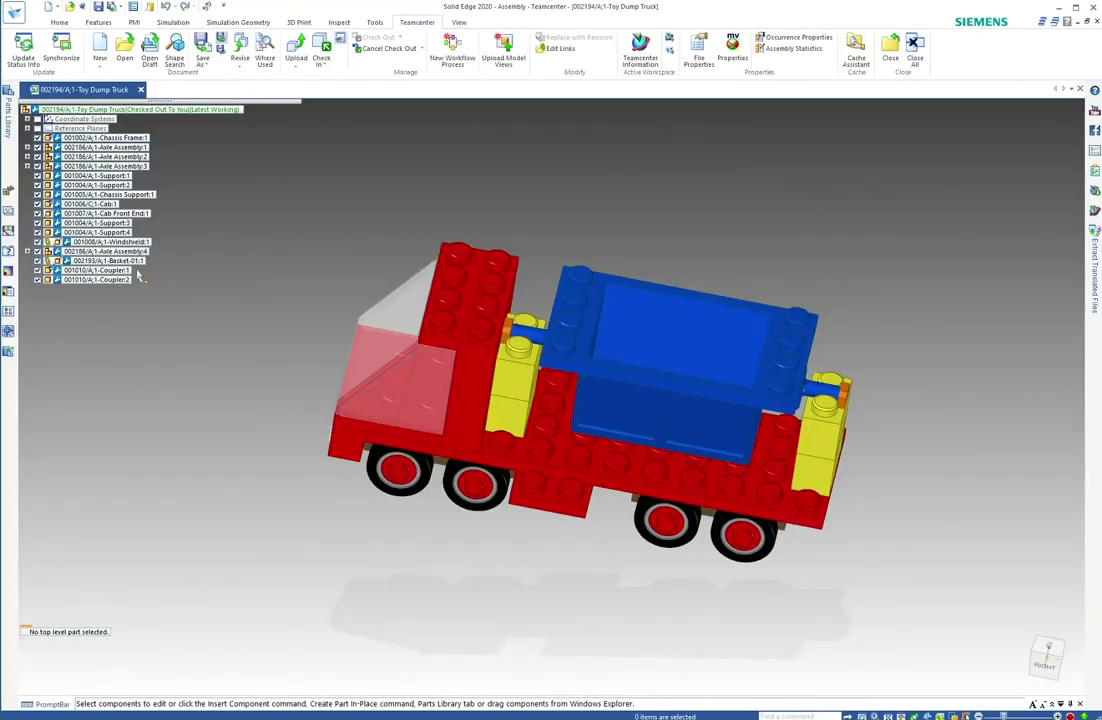
Step: Edit the Basket:1 component (Basket-01 002193/A) in place from its right-click menu
{"action": "left_click", "coordinate": [130, 253]}
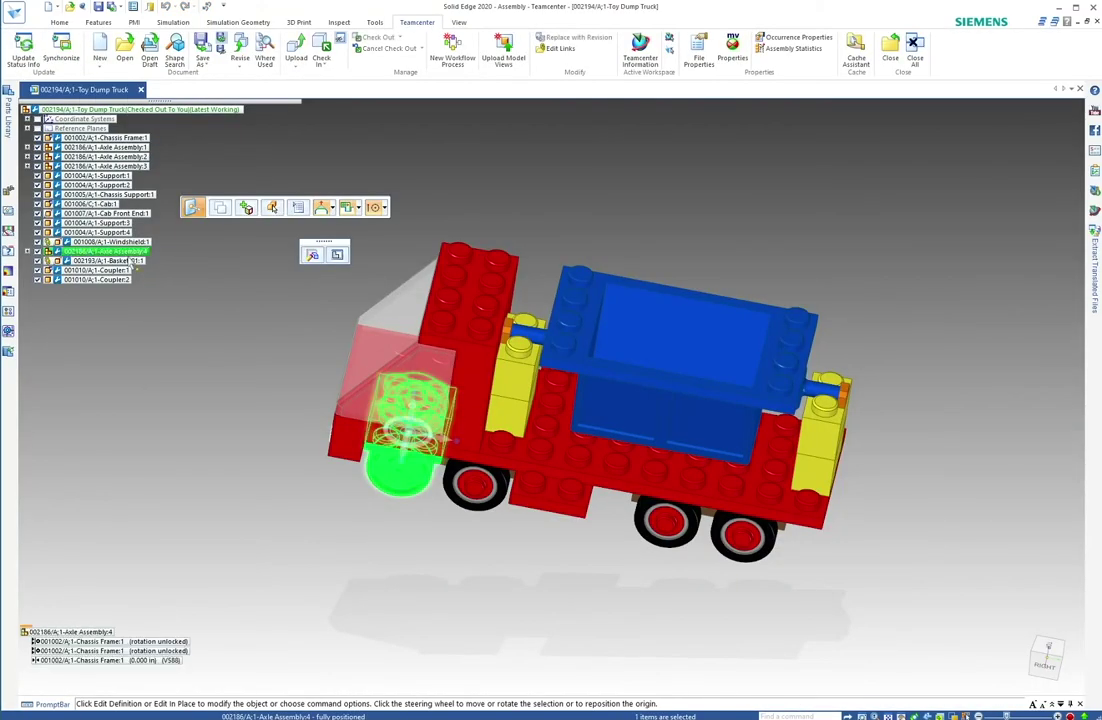
{"action": "key", "text": "Escape"}
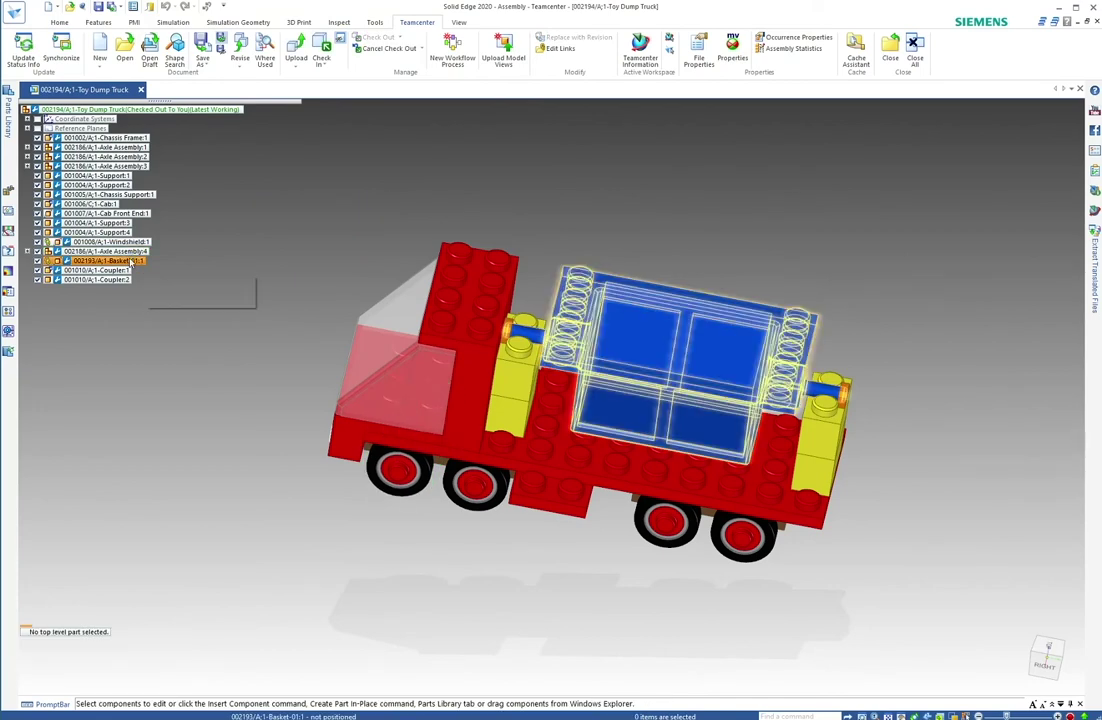
{"action": "left_click", "coordinate": [132, 260]}
{"action": "right_click", "coordinate": [131, 259]}
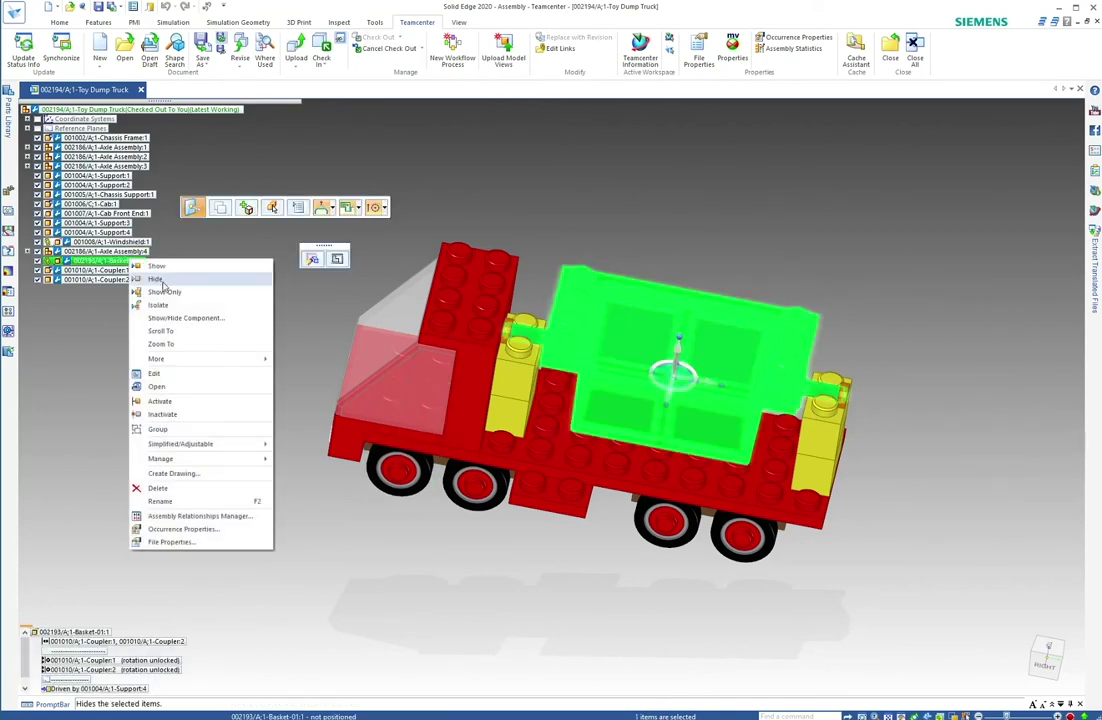
{"action": "left_click", "coordinate": [337, 258]}
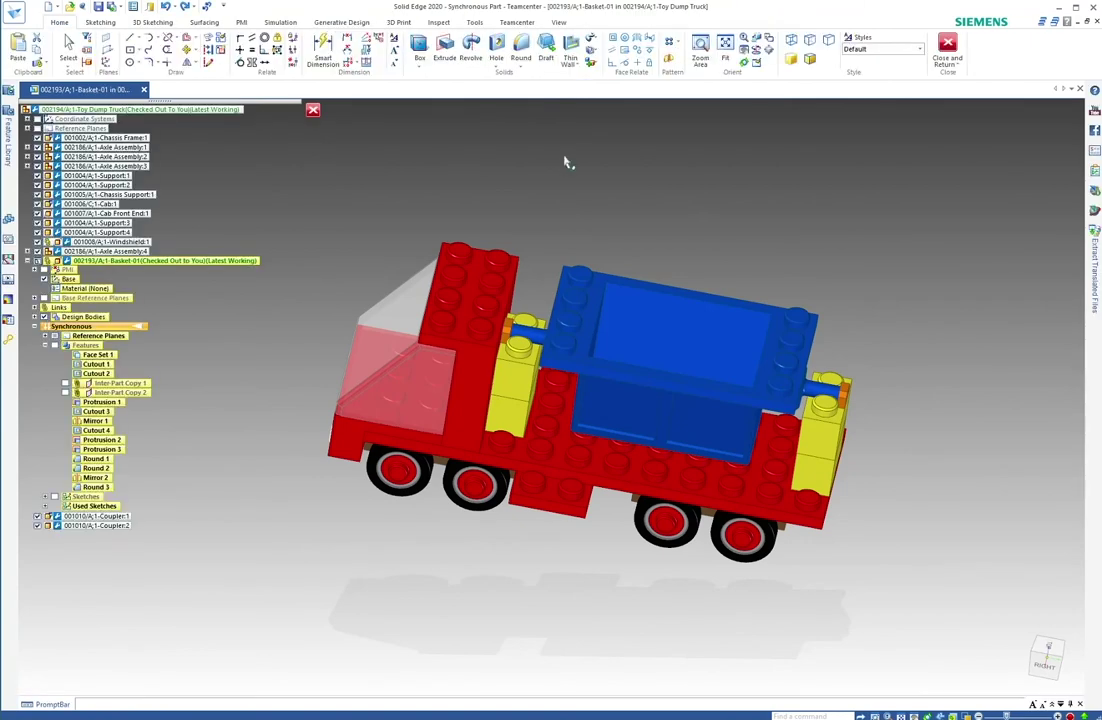
Step: Paint the basket body with the Brass style using Part Painter, then show the Right view
{"action": "left_click", "coordinate": [558, 22]}
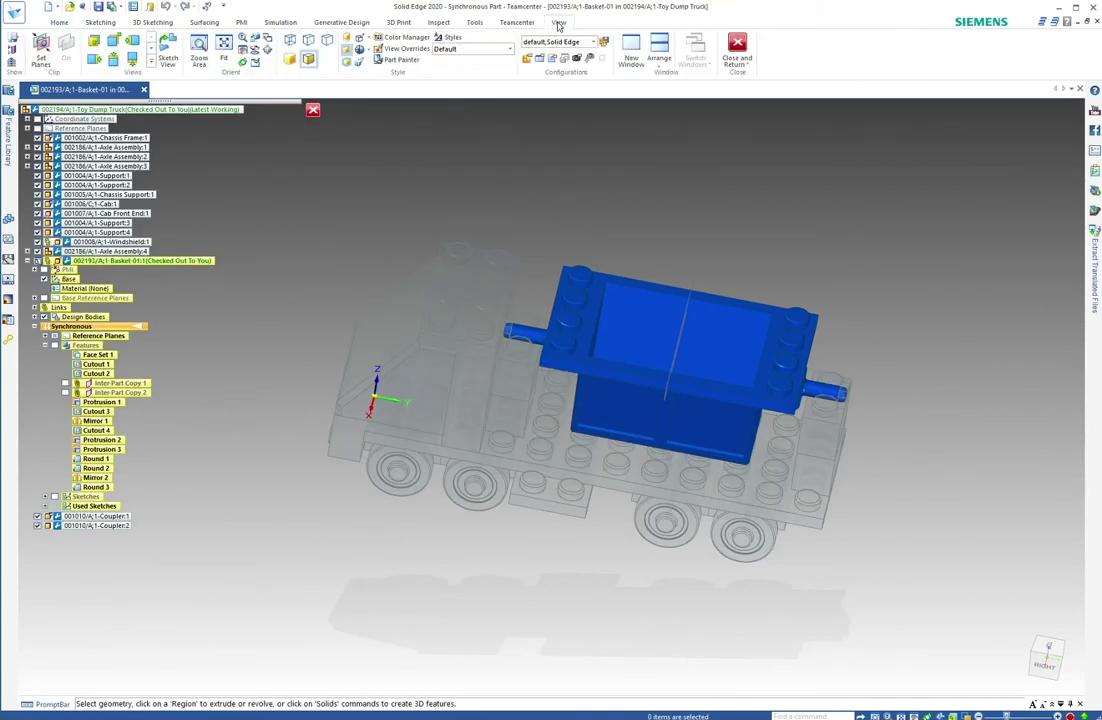
{"action": "left_click", "coordinate": [397, 59]}
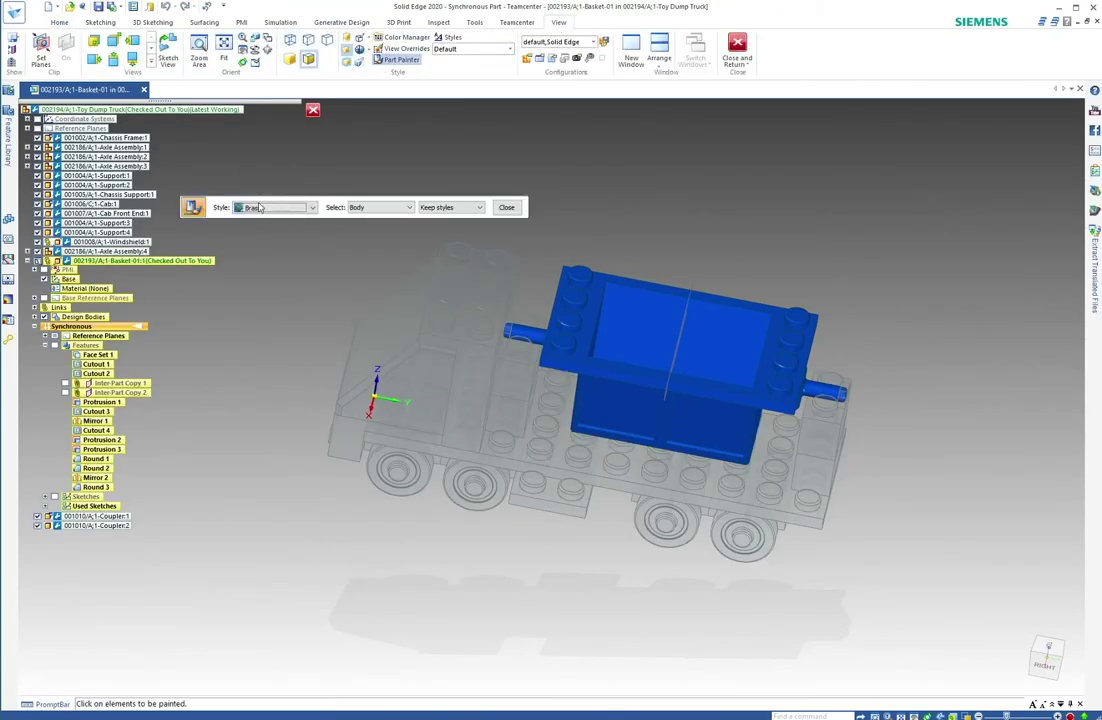
{"action": "left_click", "coordinate": [686, 384]}
{"action": "left_click", "coordinate": [514, 208]}
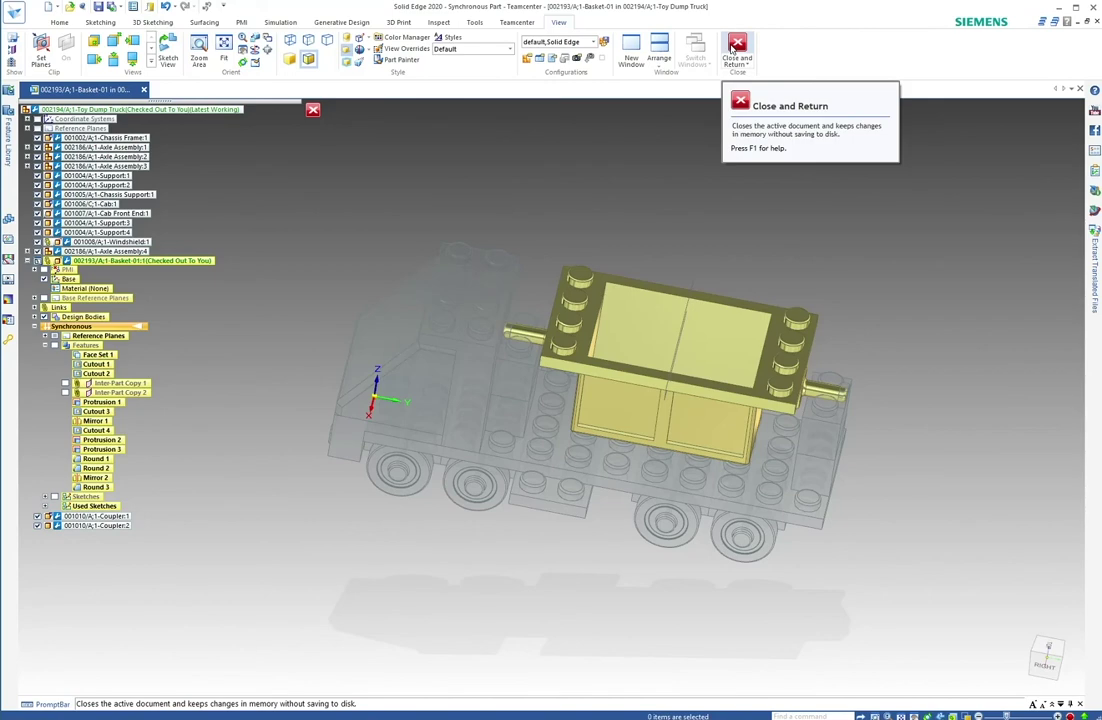
{"action": "middle_click_drag", "start_coordinate": [733, 357], "coordinate": [687, 366]}
{"action": "scroll", "coordinate": [709, 305], "scroll_direction": "up", "scroll_amount": 4}
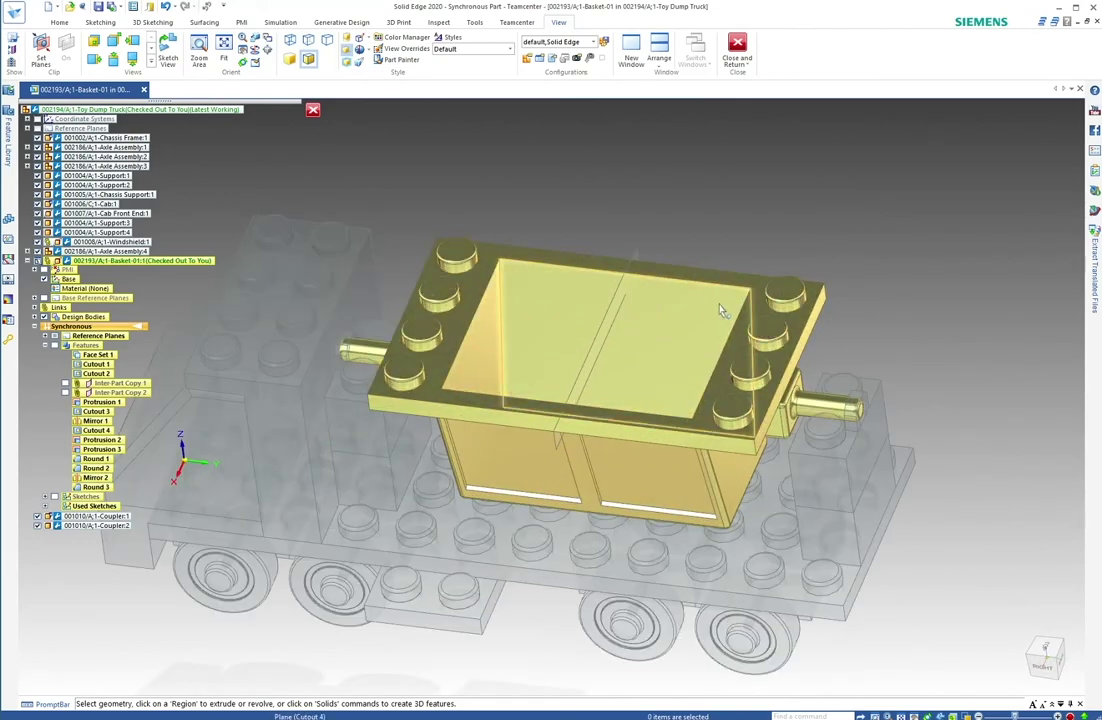
{"action": "key", "text": "ctrl+r"}
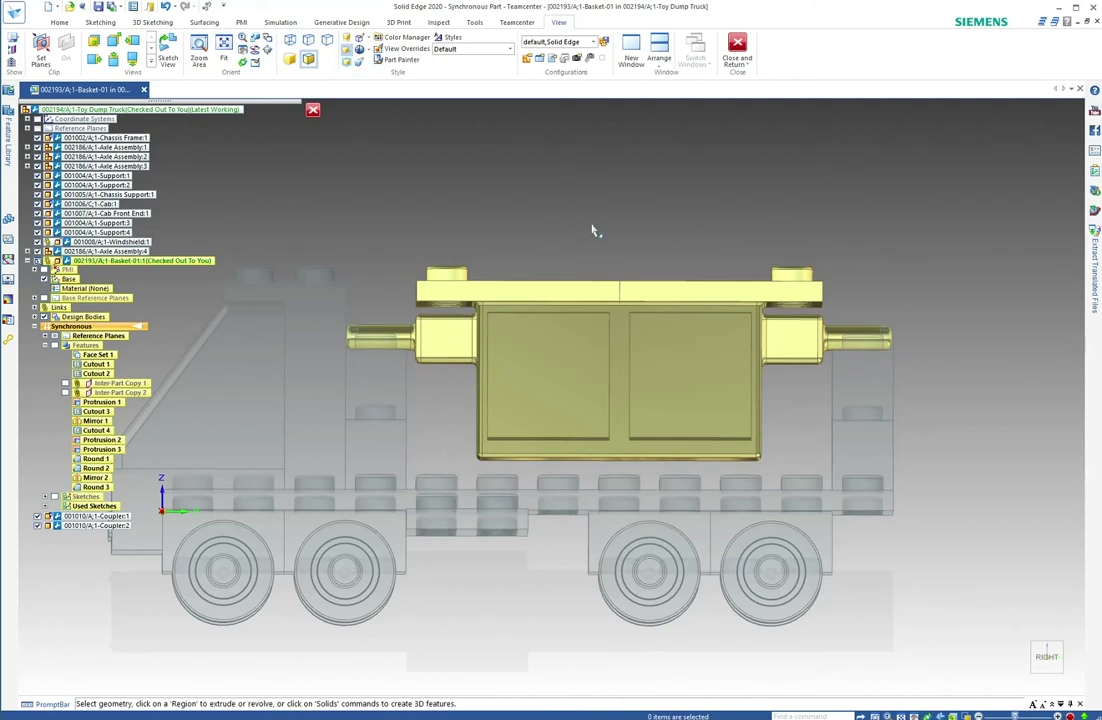
Step: Move the basket's inner left wall face to a new position
{"action": "middle_click_drag", "start_coordinate": [593, 231], "coordinate": [529, 351]}
{"action": "left_click", "coordinate": [491, 383]}
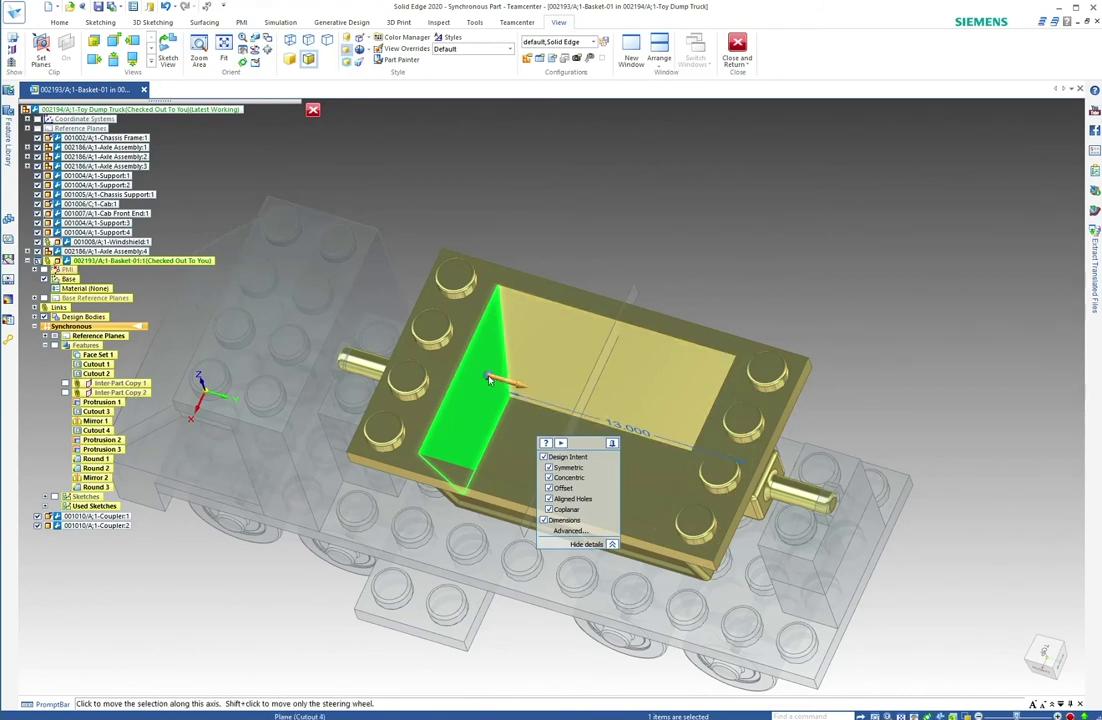
{"action": "left_click", "coordinate": [491, 383]}
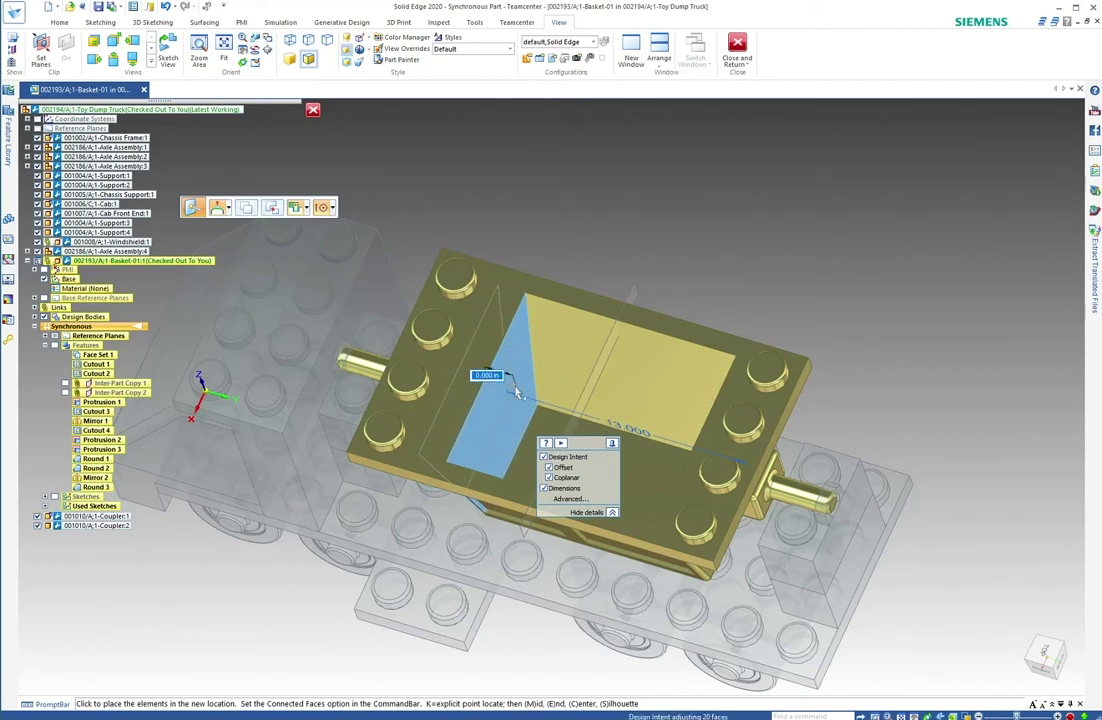
{"action": "left_click", "coordinate": [518, 392]}
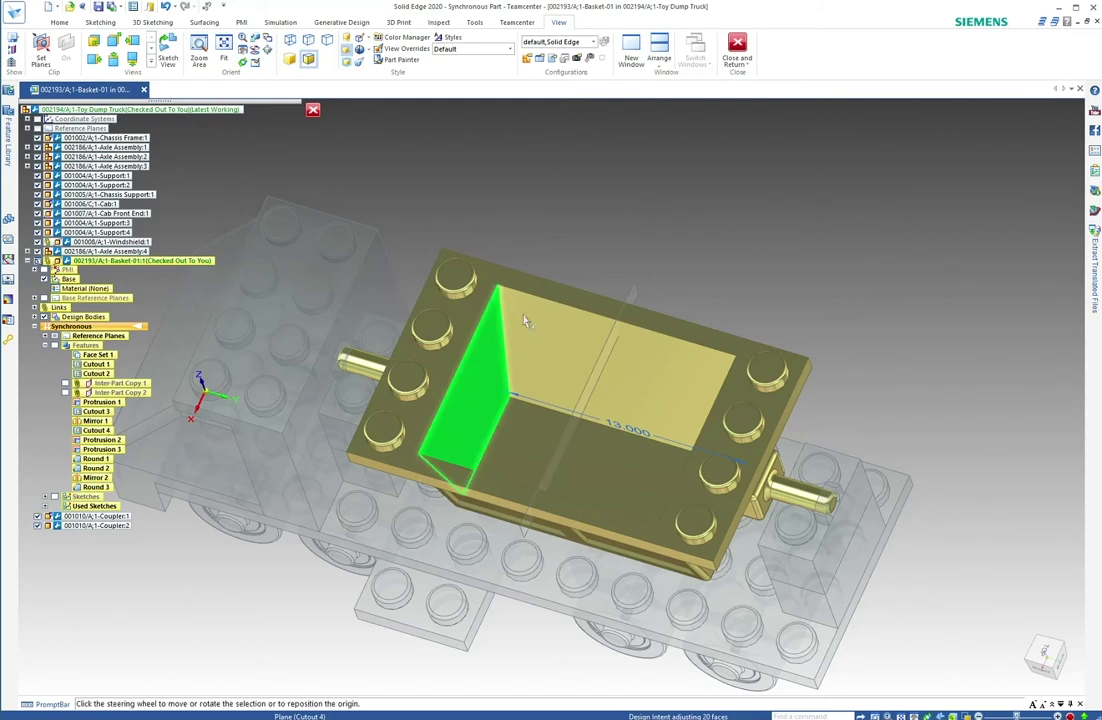
Step: Change the 13.000 cavity dimension to 12 in, then close and return to the assembly
{"action": "left_click", "coordinate": [537, 411]}
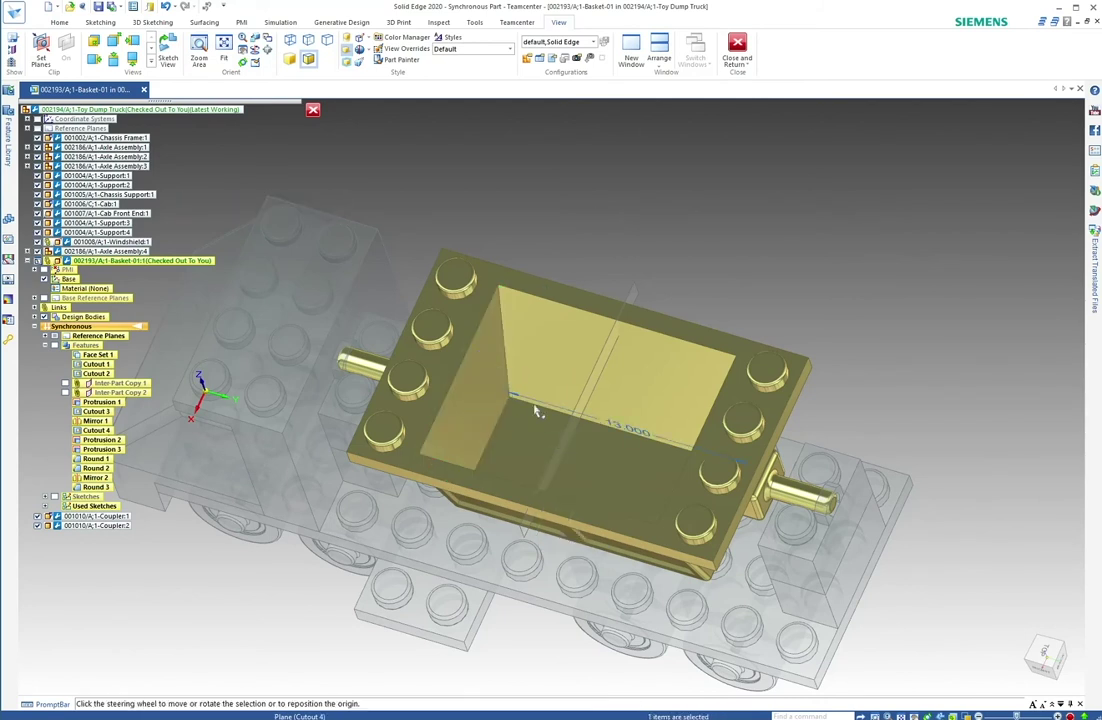
{"action": "right_click", "coordinate": [540, 420]}
{"action": "key", "text": "Escape"}
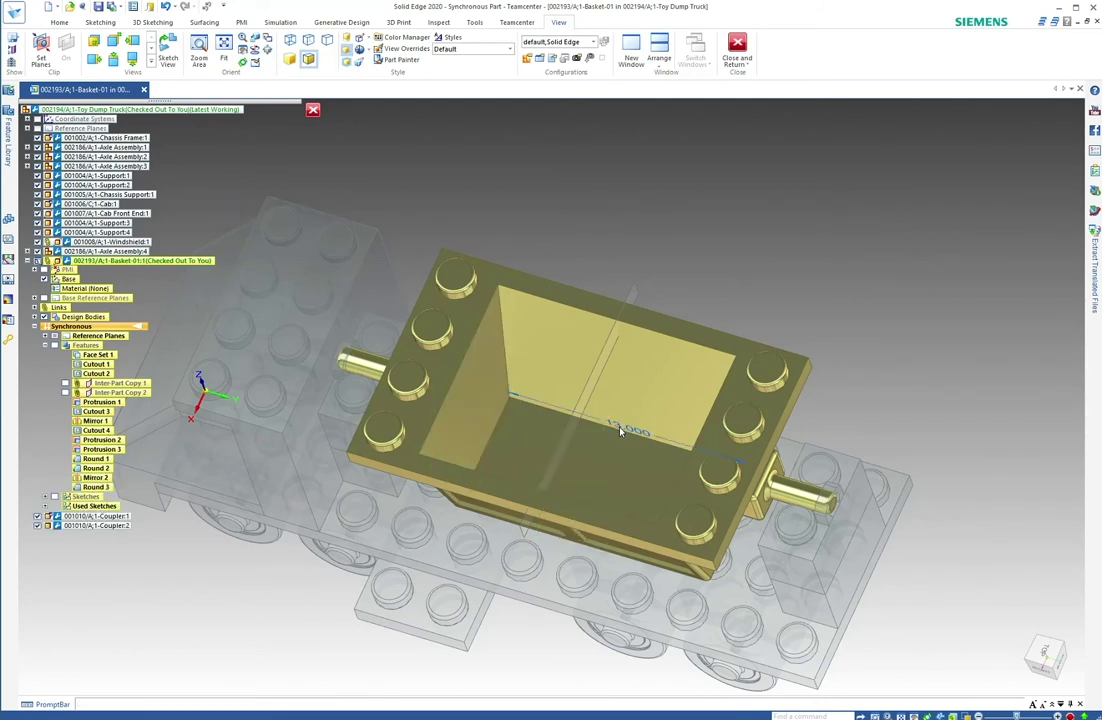
{"action": "left_click", "coordinate": [620, 430]}
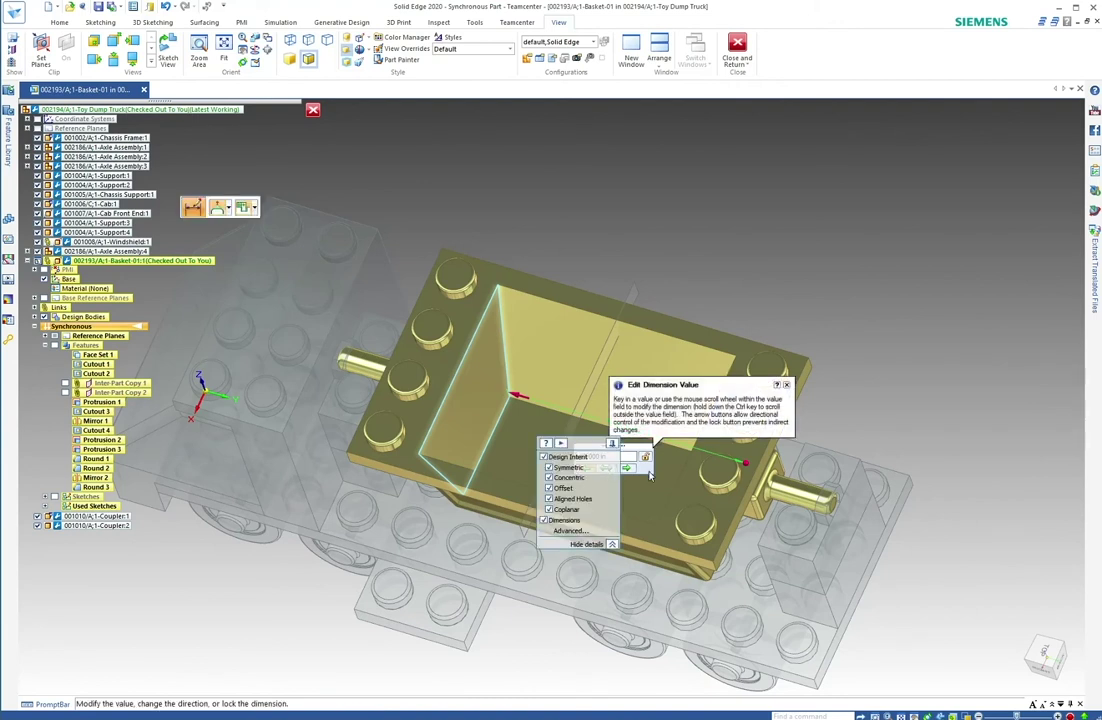
{"action": "left_click_drag", "start_coordinate": [593, 444], "coordinate": [509, 469]}
{"action": "left_click", "coordinate": [619, 467]}
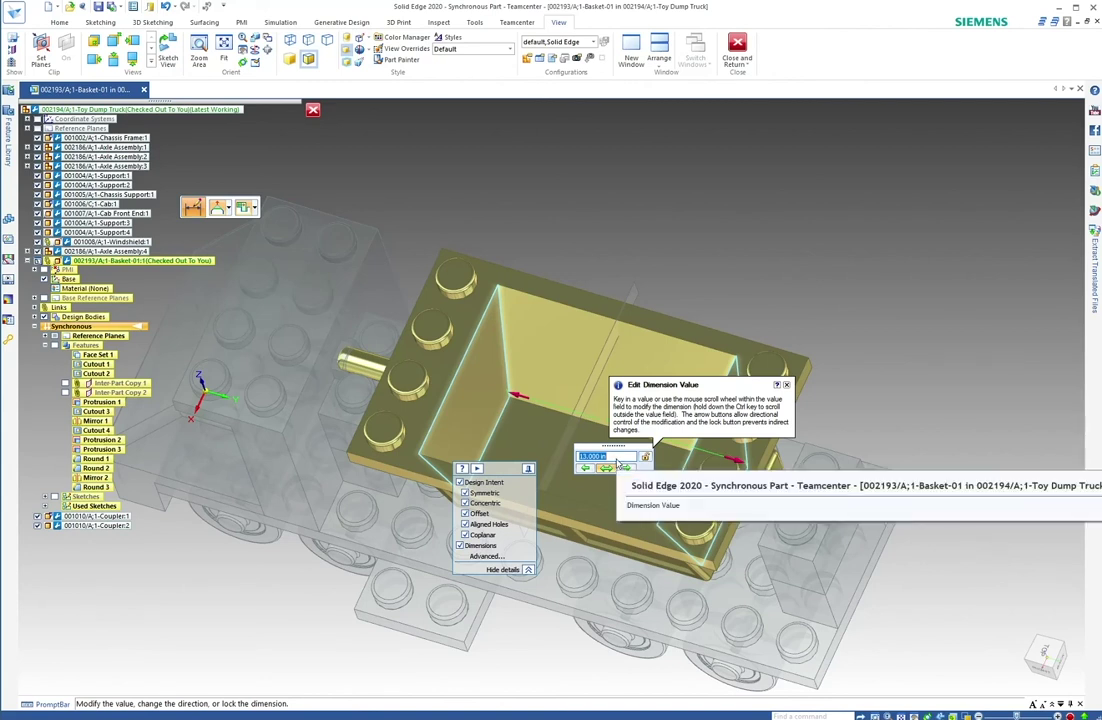
{"action": "type", "text": "12"}
{"action": "key", "text": "Return"}
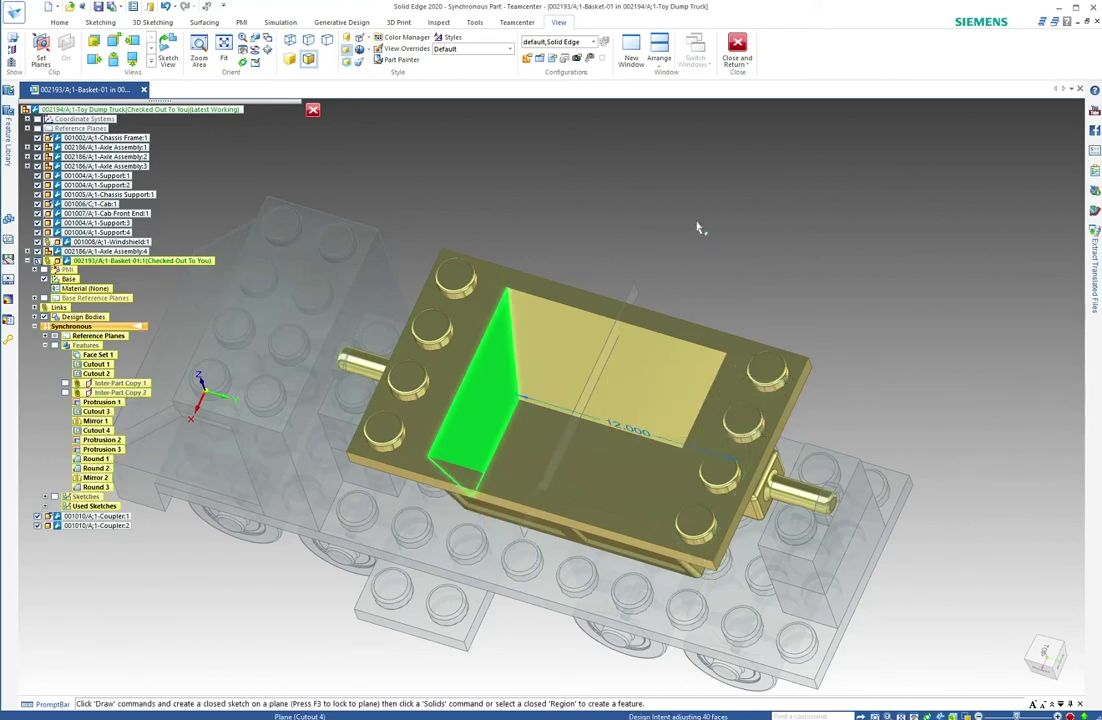
{"action": "left_click", "coordinate": [544, 233]}
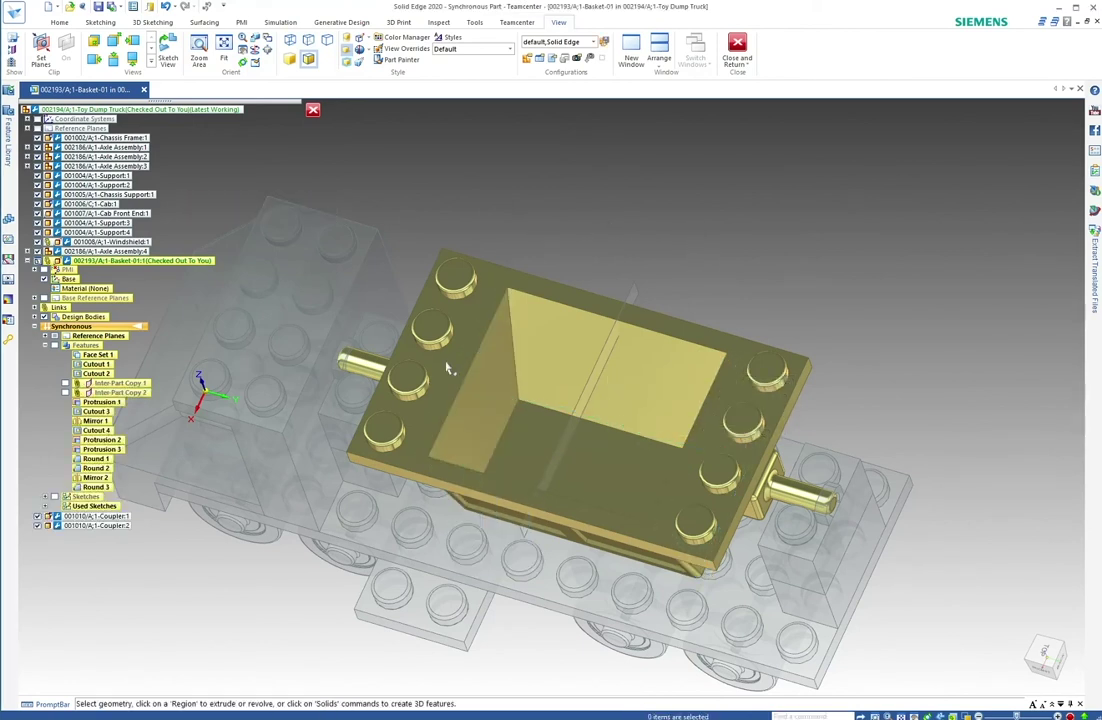
{"action": "left_click", "coordinate": [738, 44]}
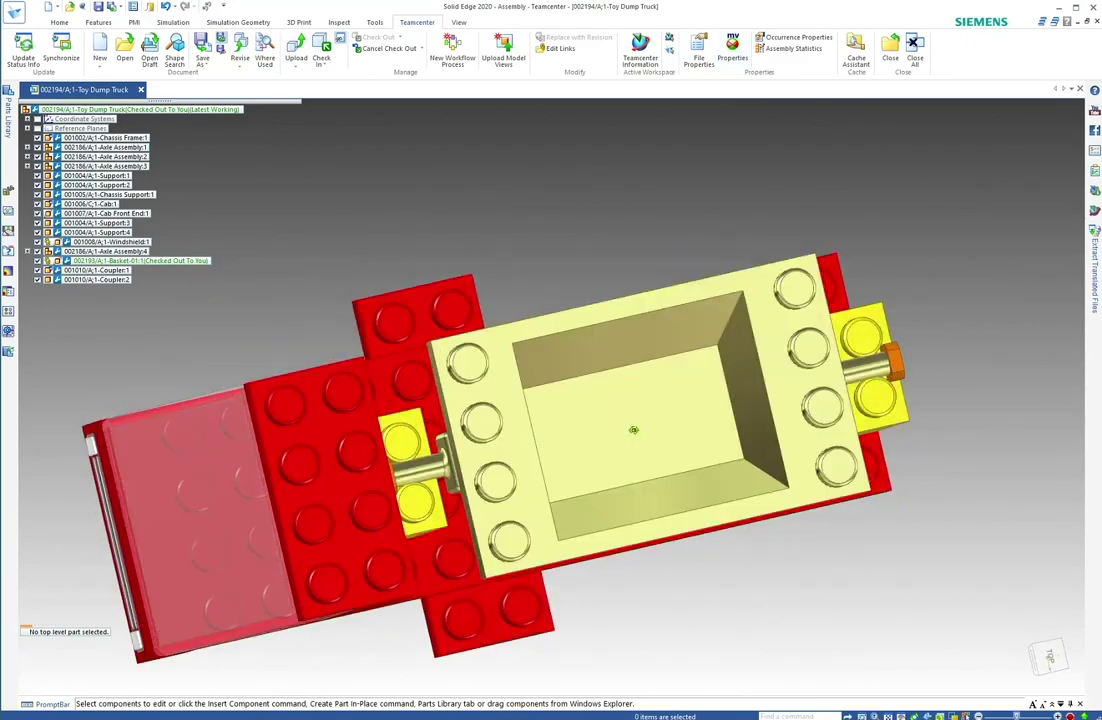
Step: Hide the basket to inspect the Chassis Frame from above, then show the basket again
{"action": "middle_click_drag", "start_coordinate": [633, 429], "coordinate": [455, 267]}
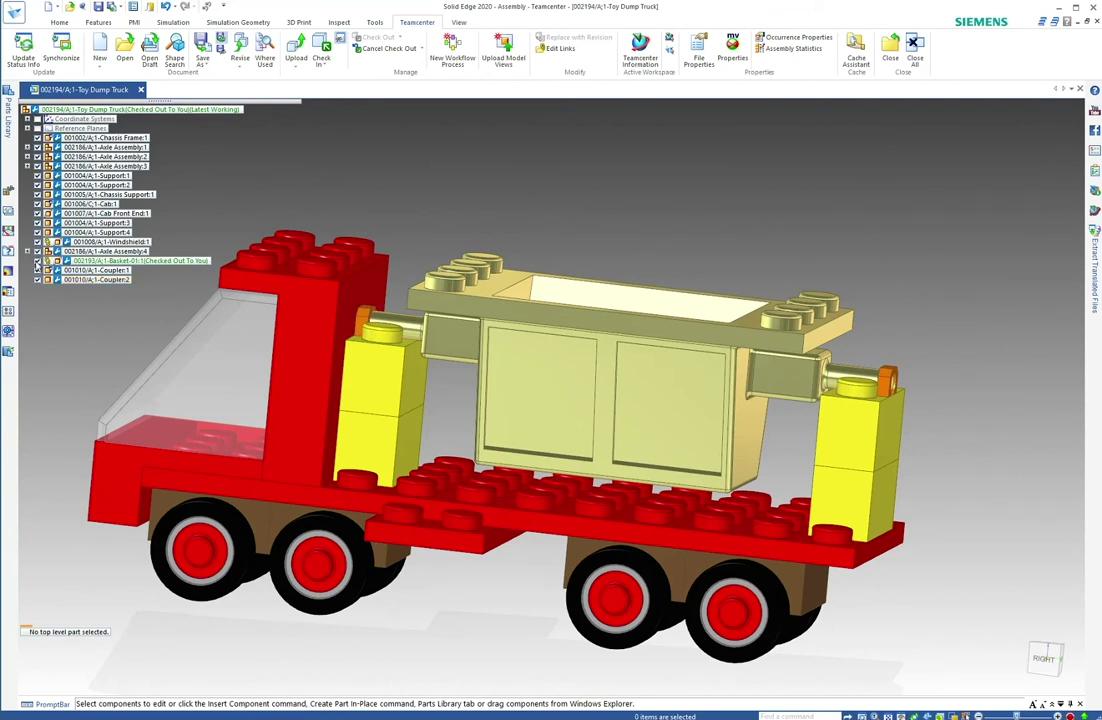
{"action": "left_click", "coordinate": [37, 261]}
{"action": "middle_click_drag", "start_coordinate": [650, 259], "coordinate": [614, 475]}
{"action": "left_click", "coordinate": [612, 475]}
{"action": "key", "text": "Escape"}
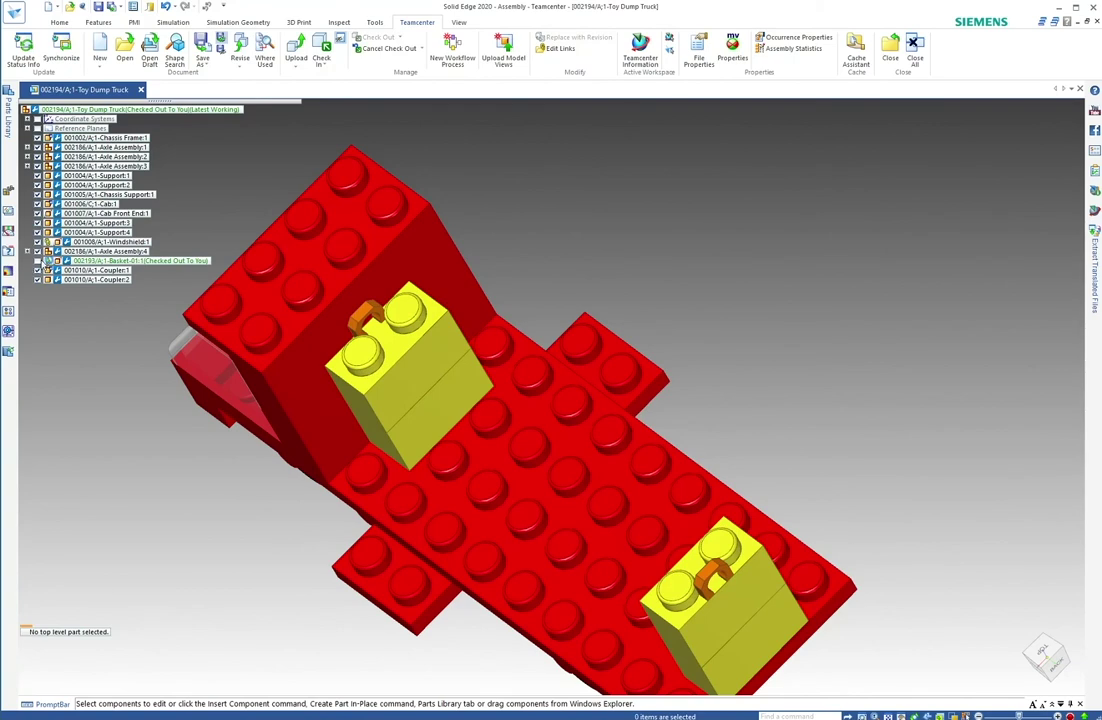
{"action": "left_click", "coordinate": [40, 260]}
Step: Turn to the Right view and save the truck assembly with its edited basket
{"action": "key", "text": "ctrl+r"}
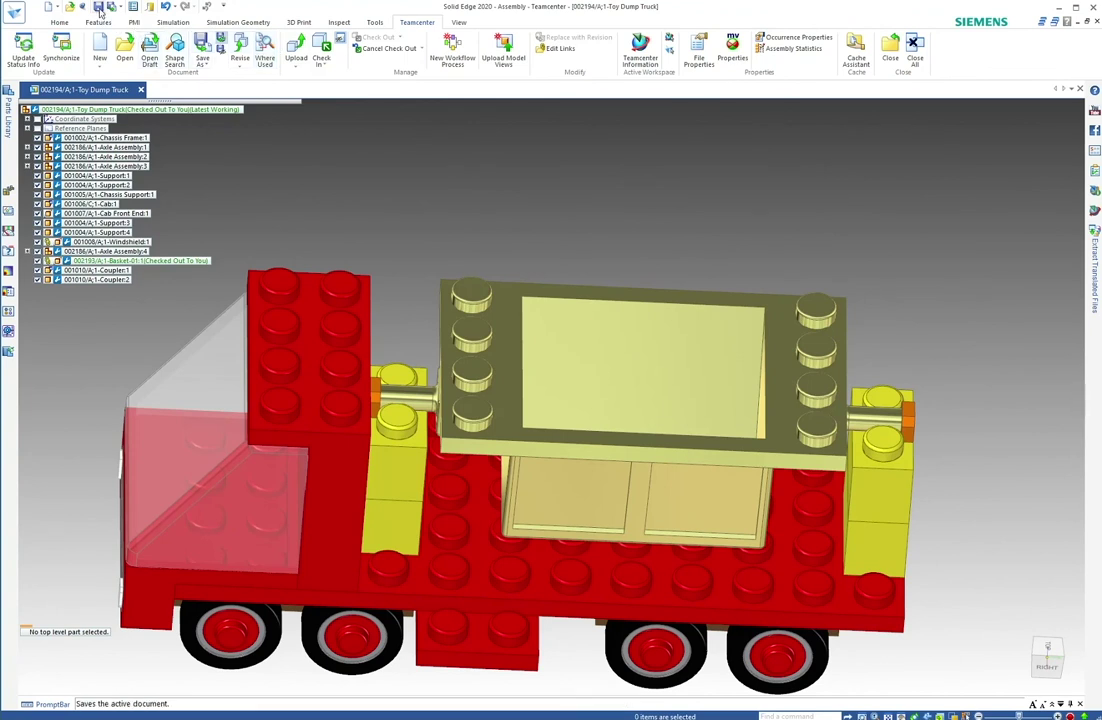
{"action": "left_click", "coordinate": [323, 50]}
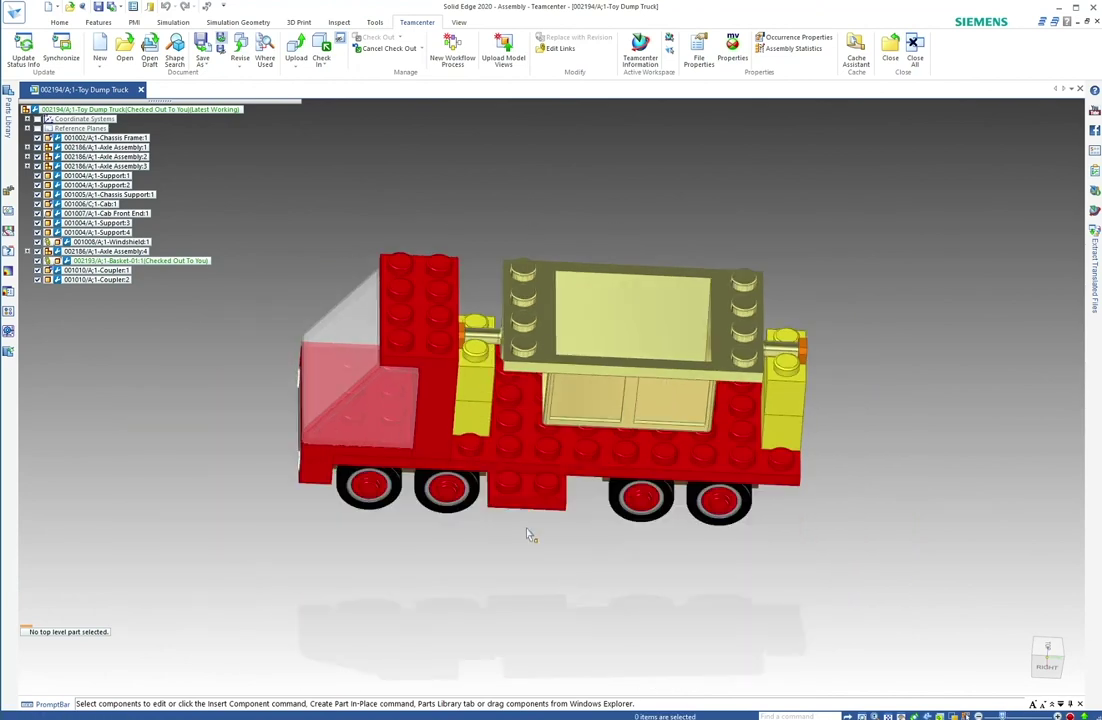
{"action": "middle_click_drag", "start_coordinate": [529, 602], "coordinate": [589, 482]}
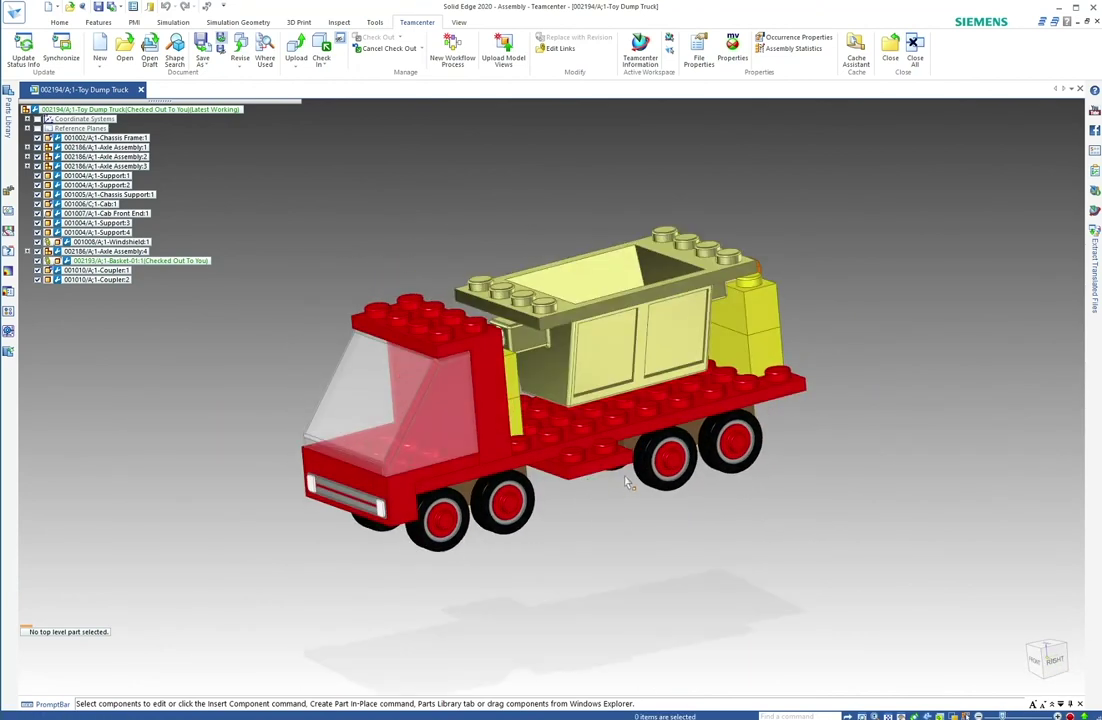